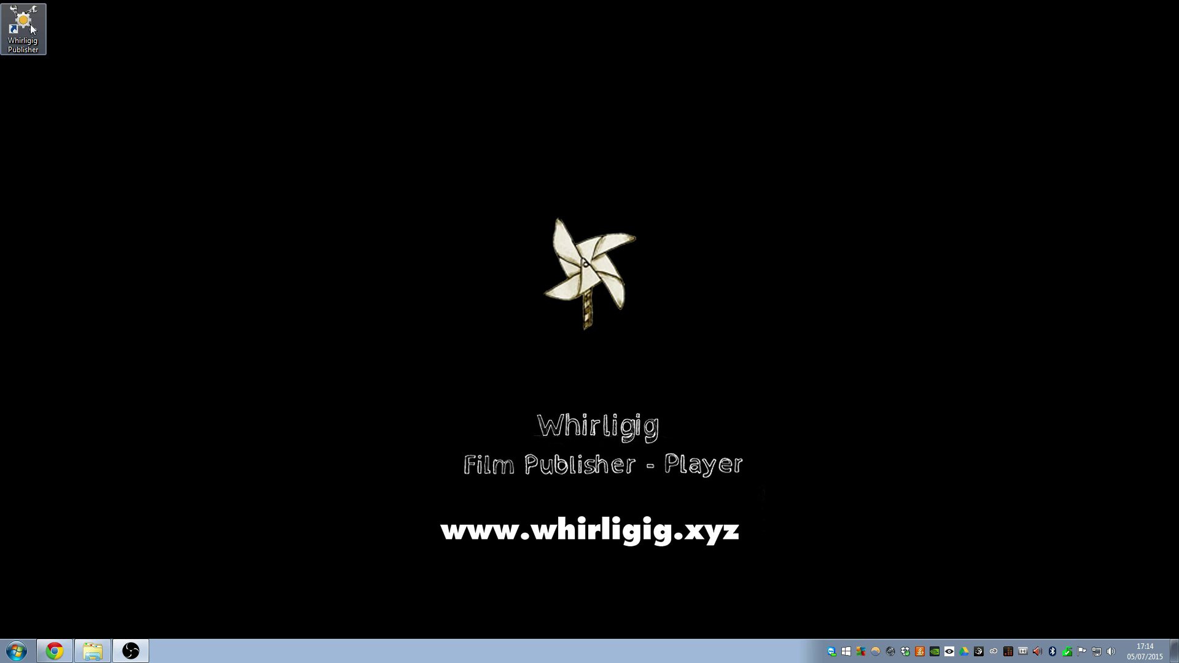
- Launch Whirligig Publisher and set the project root to d:\Whirligig Projects\Test Project
left_click(31, 28)
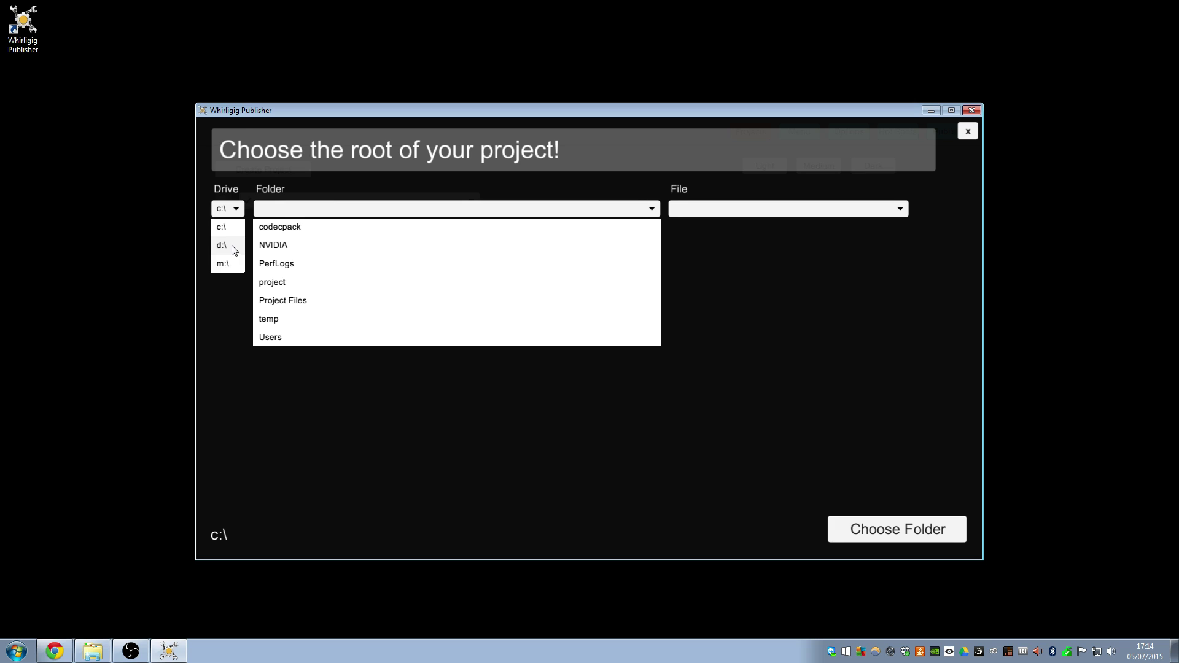
left_click(221, 245)
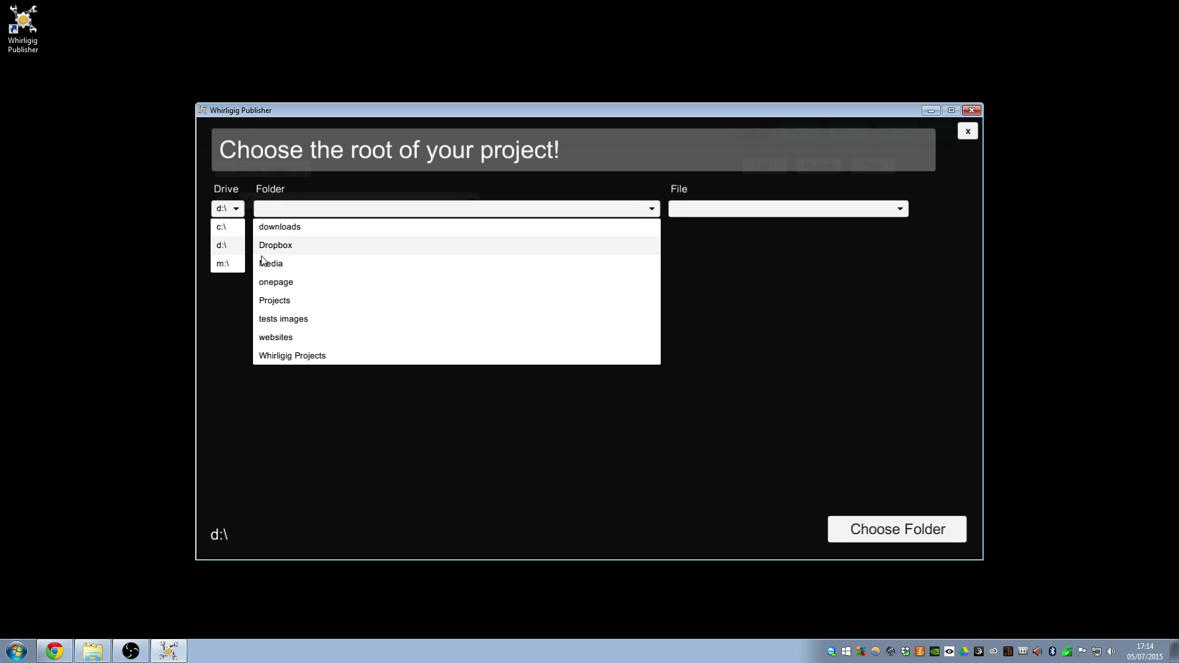
left_click(283, 355)
left_click(279, 245)
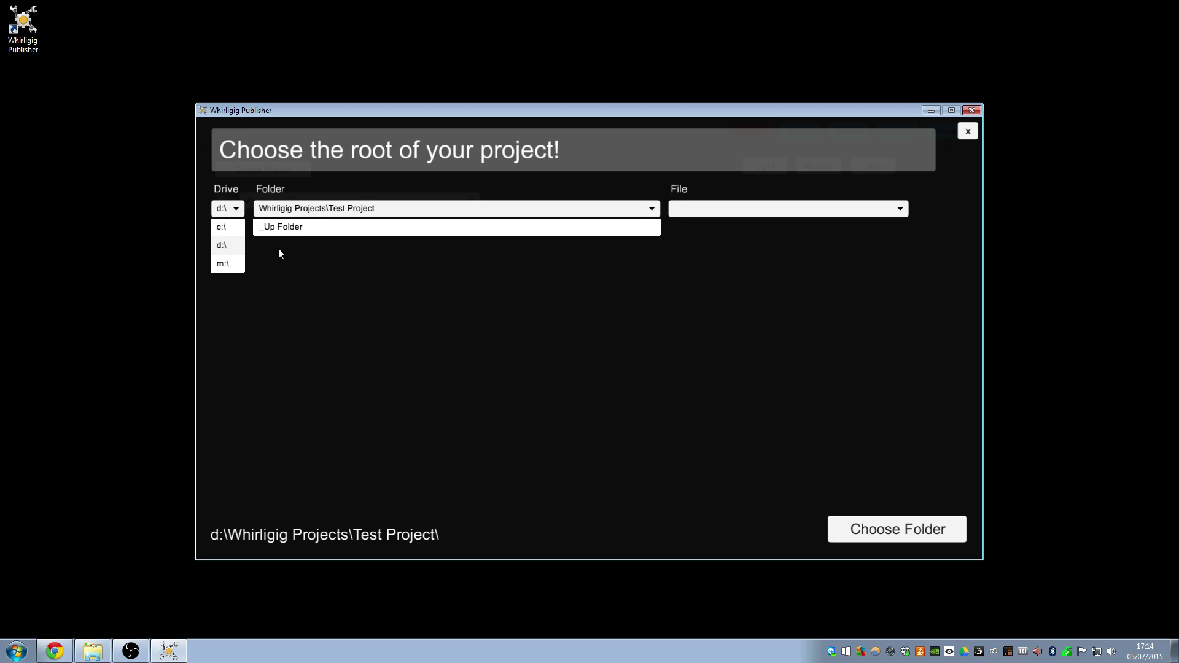
left_click(924, 530)
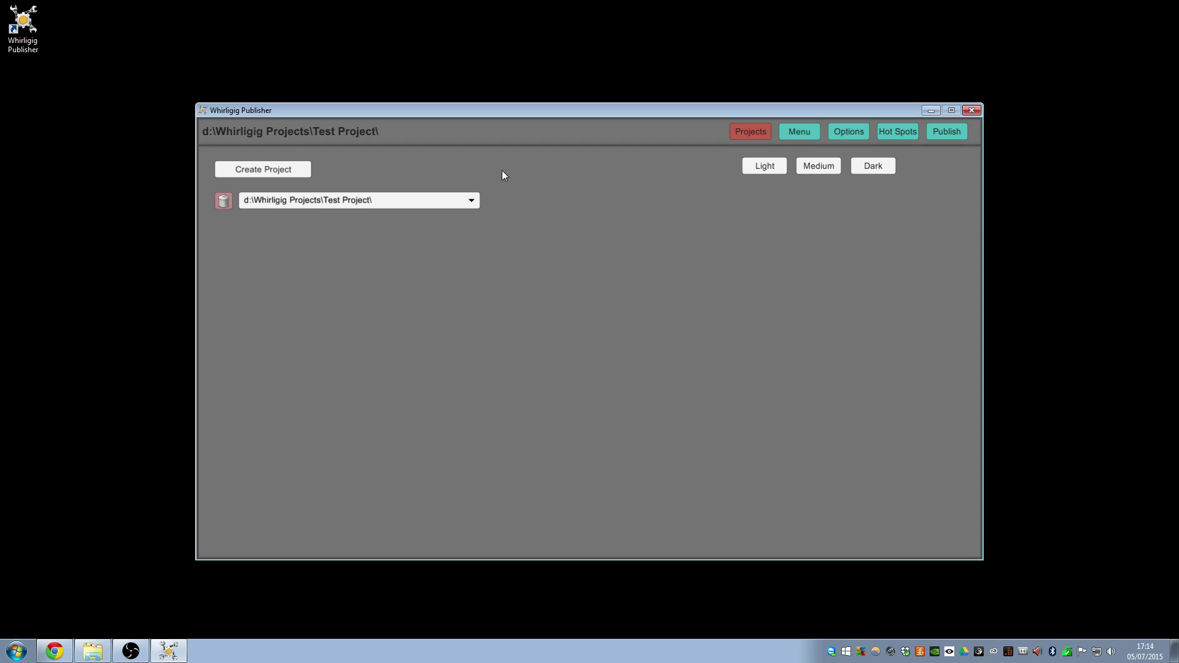
- Keep Test Project as the current project and show its media menu settings
left_click(363, 194)
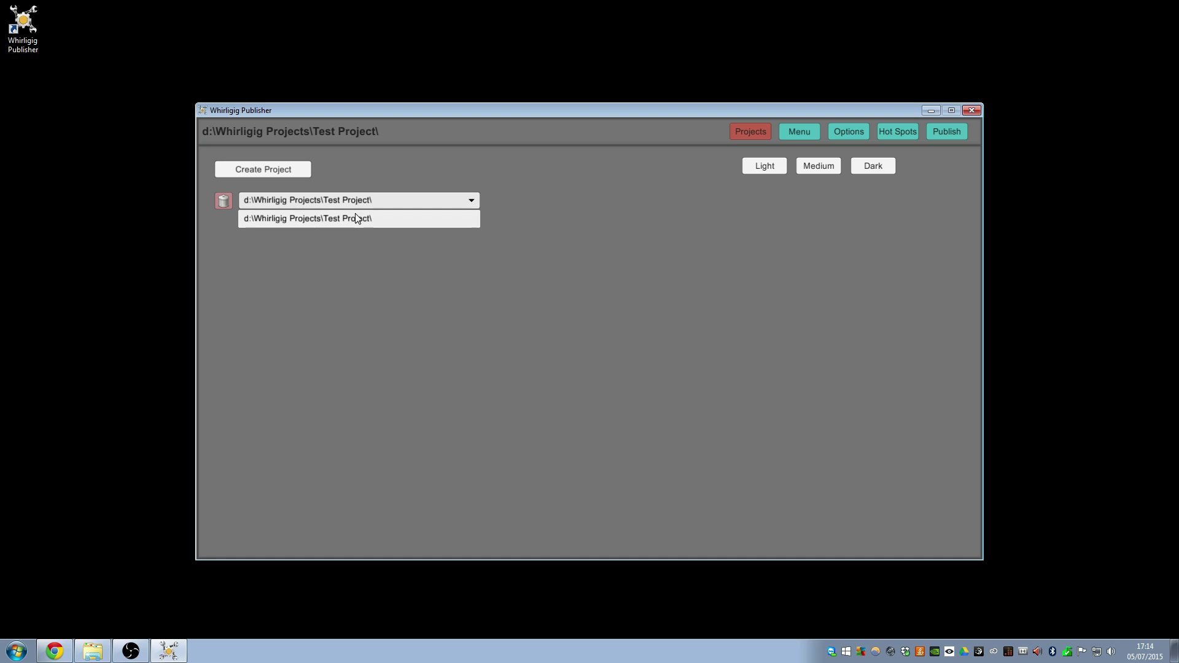
left_click(355, 217)
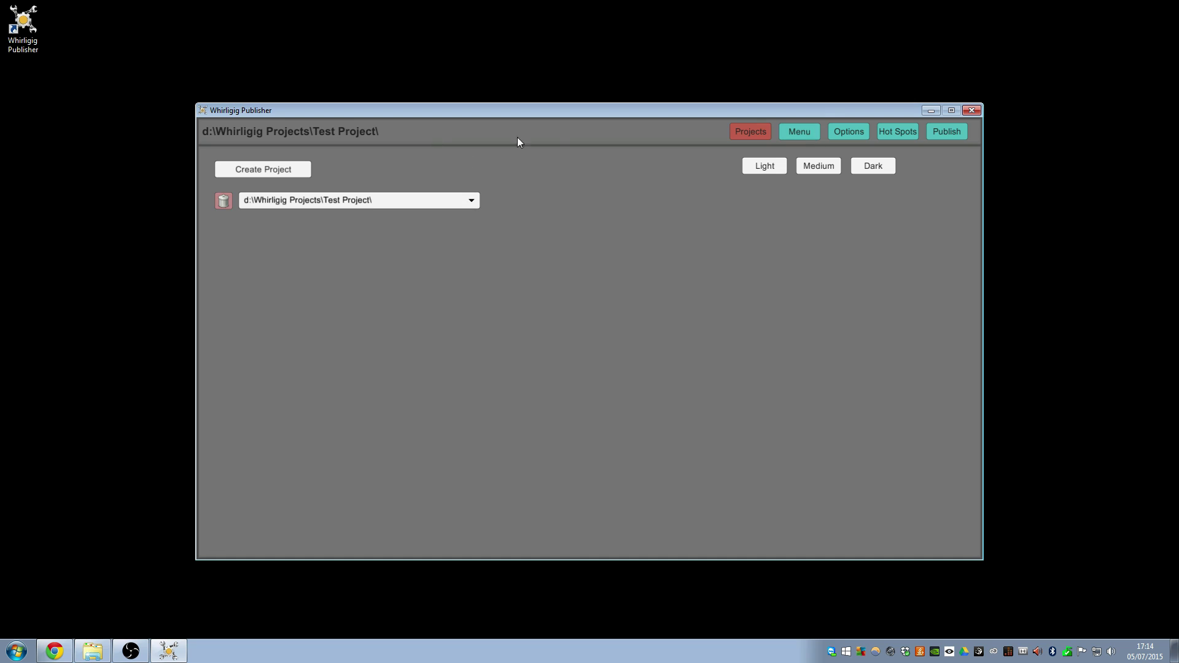
left_click(797, 131)
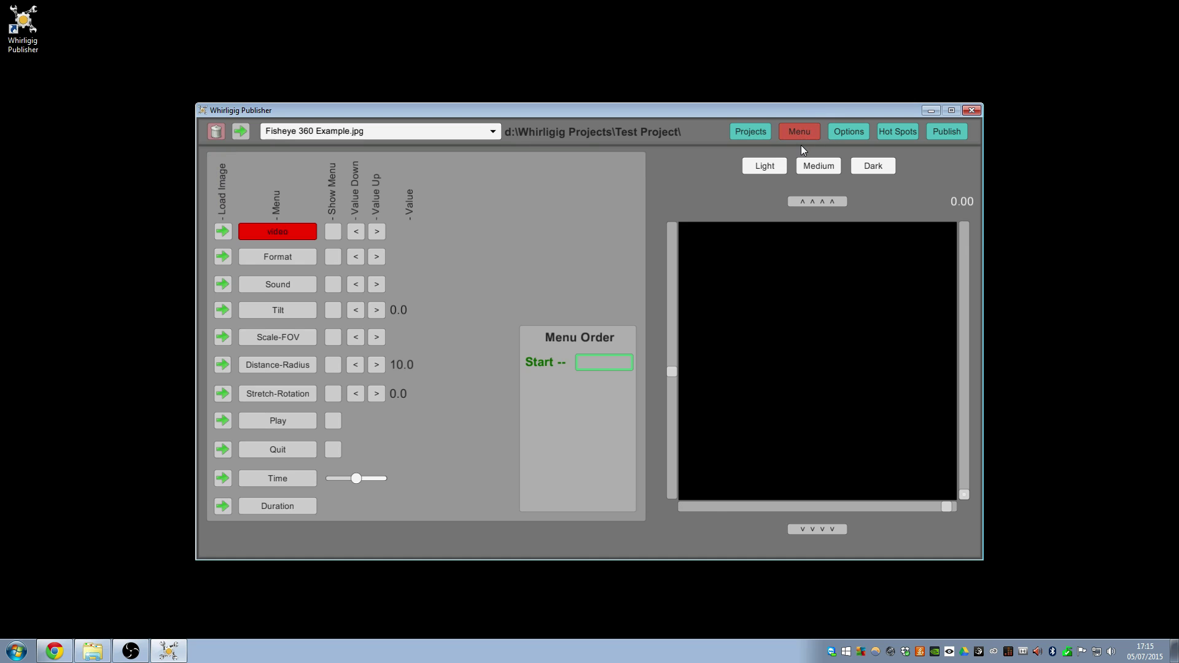
- Toggle the media selection between Fisheye 360 Example.jpg and Nasa Sun in 3D.jpg, ending on Nasa Sun
left_click(327, 133)
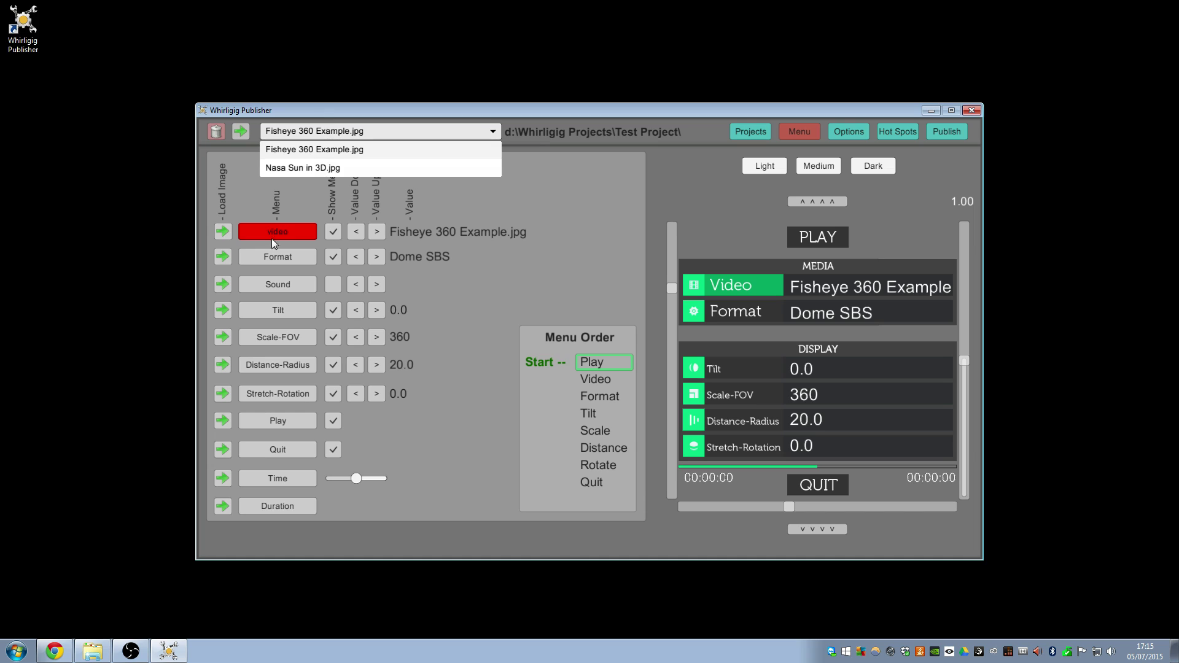
left_click(301, 153)
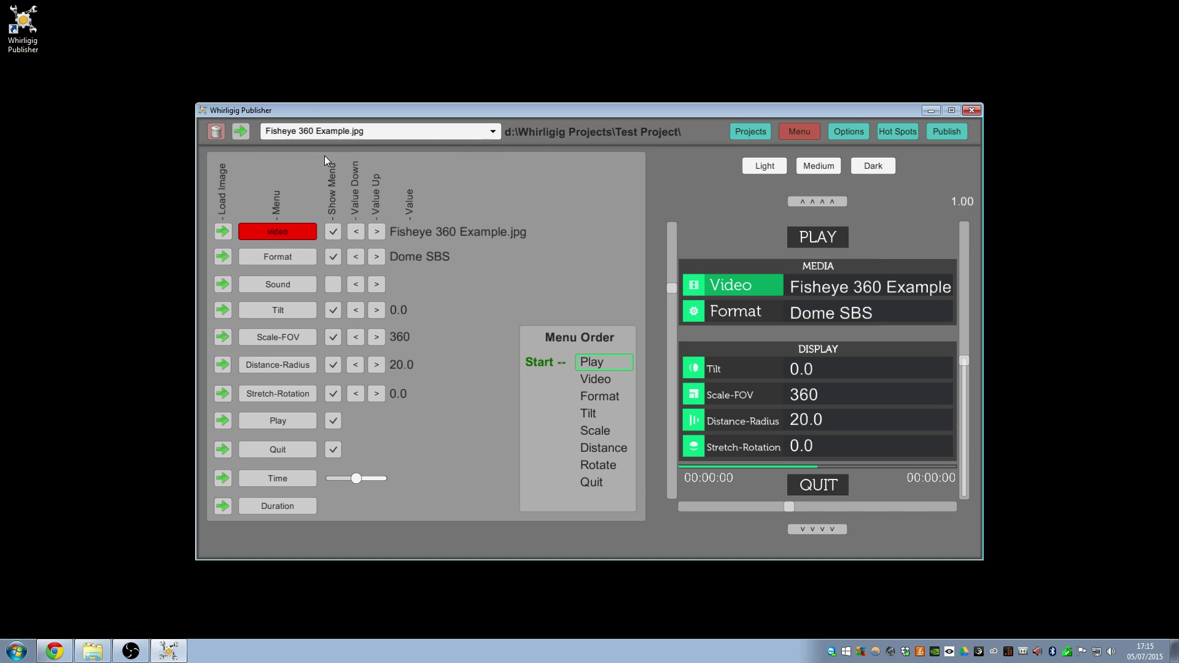
left_click(321, 131)
left_click(318, 168)
left_click(317, 133)
left_click(315, 149)
left_click(312, 133)
left_click(312, 168)
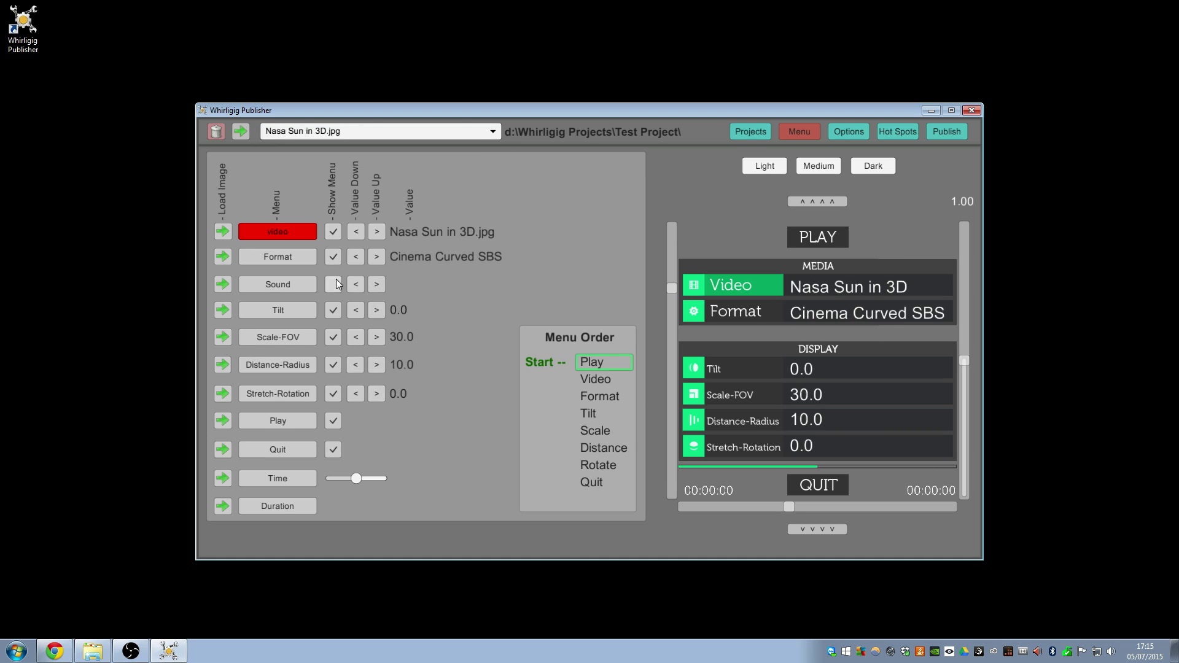
- Compare Fisheye's settings, return to Nasa Sun in 3D.jpg, and hide its Video and Format menus
left_click(336, 130)
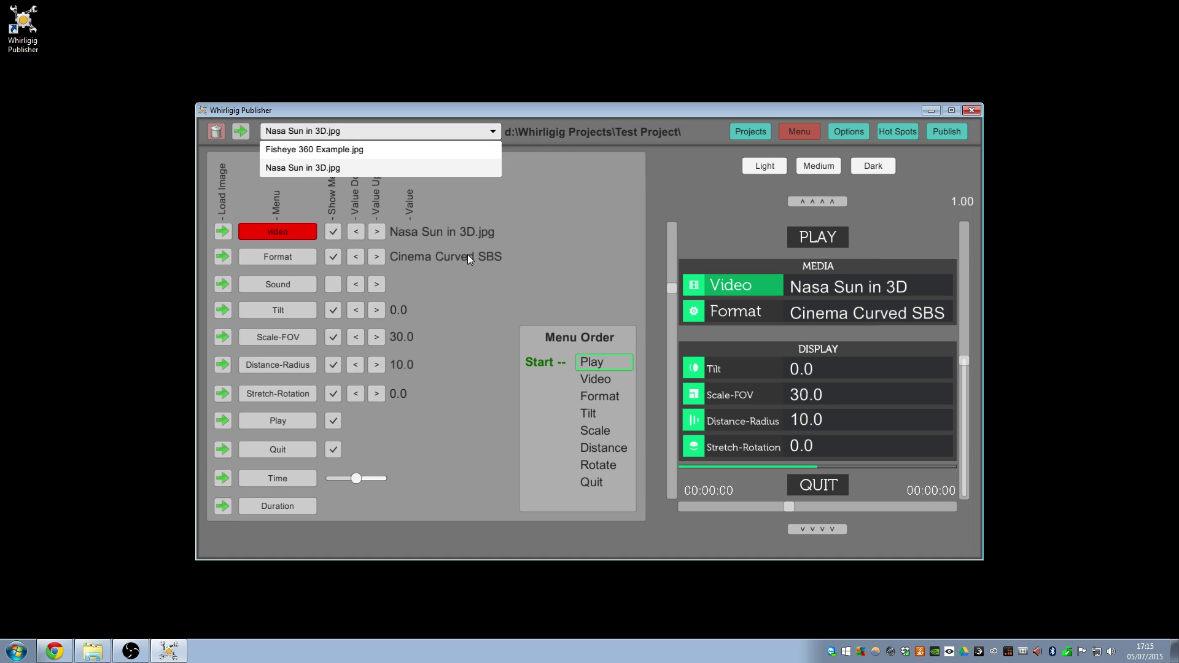
left_click(297, 151)
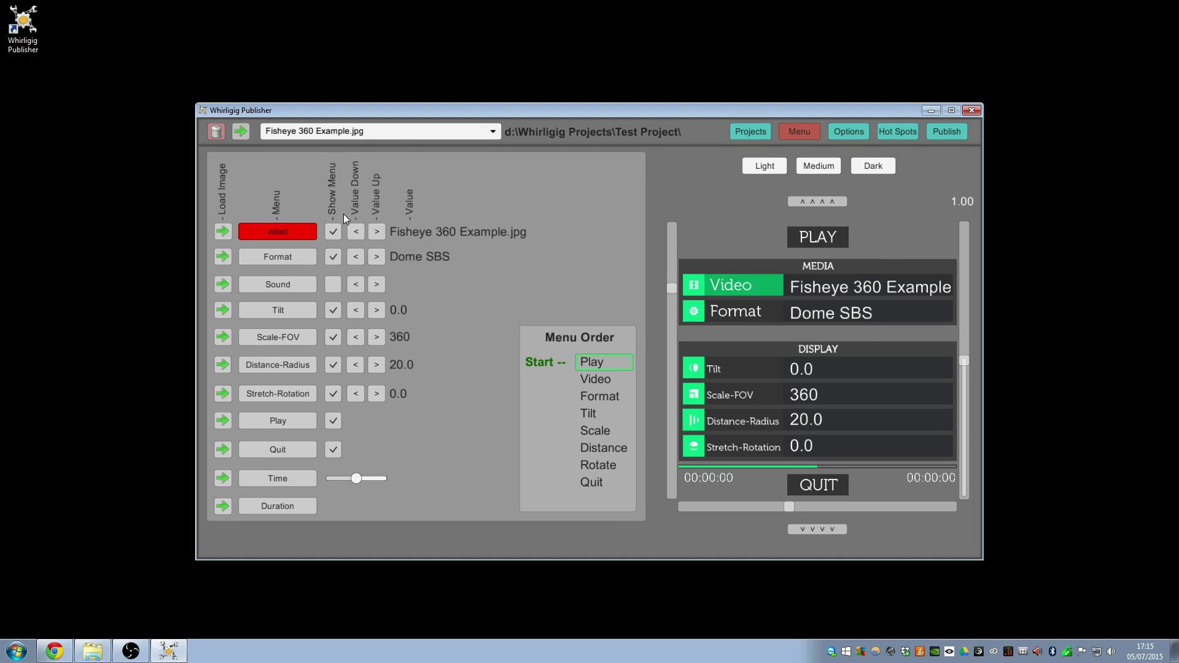
left_click(360, 131)
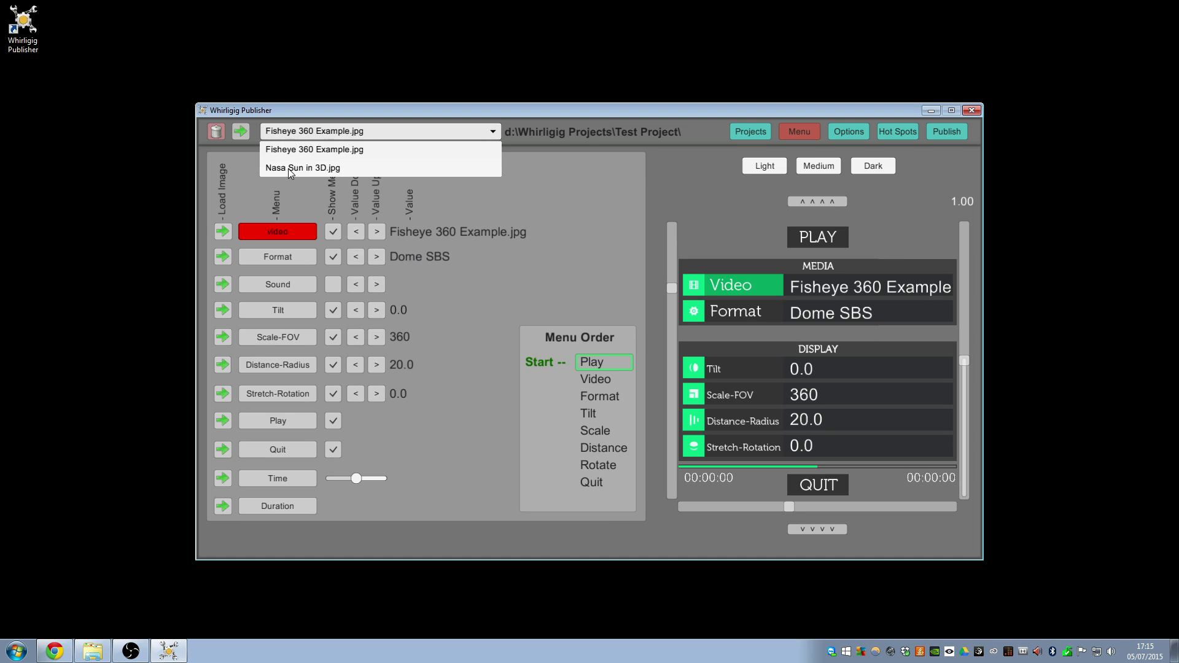
left_click(301, 168)
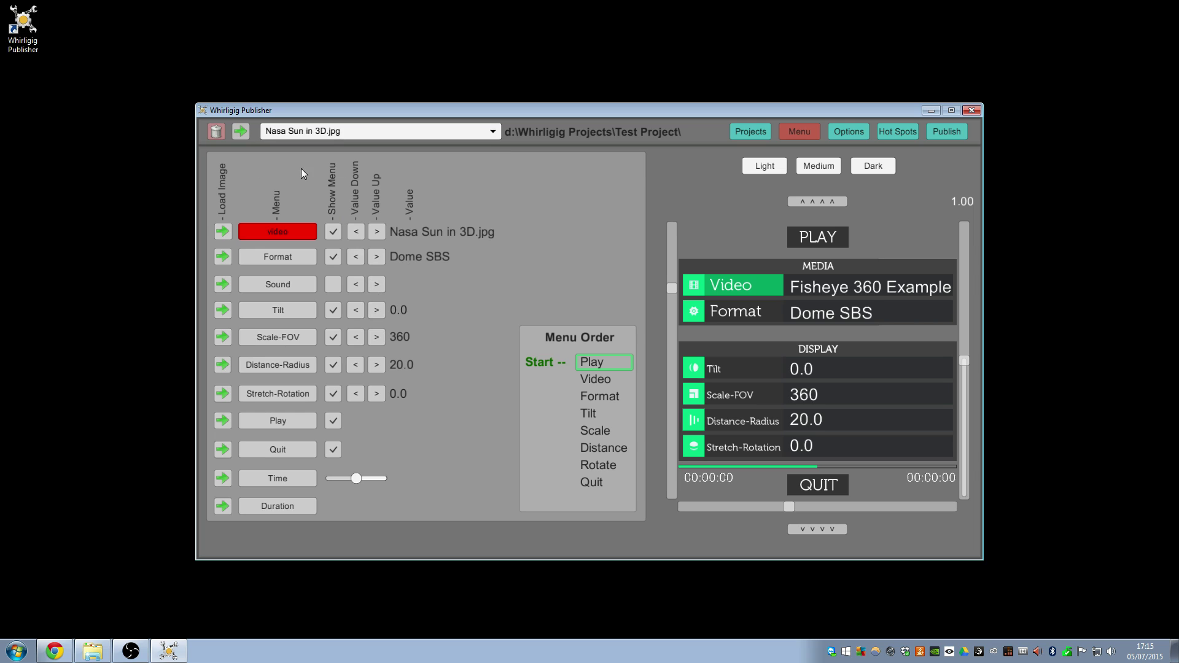
left_click(333, 232)
left_click(333, 256)
- Hide the Tilt and Scale-FOV menus, then remove Fisheye 360 Example.jpg from the project
left_click(334, 310)
left_click(333, 338)
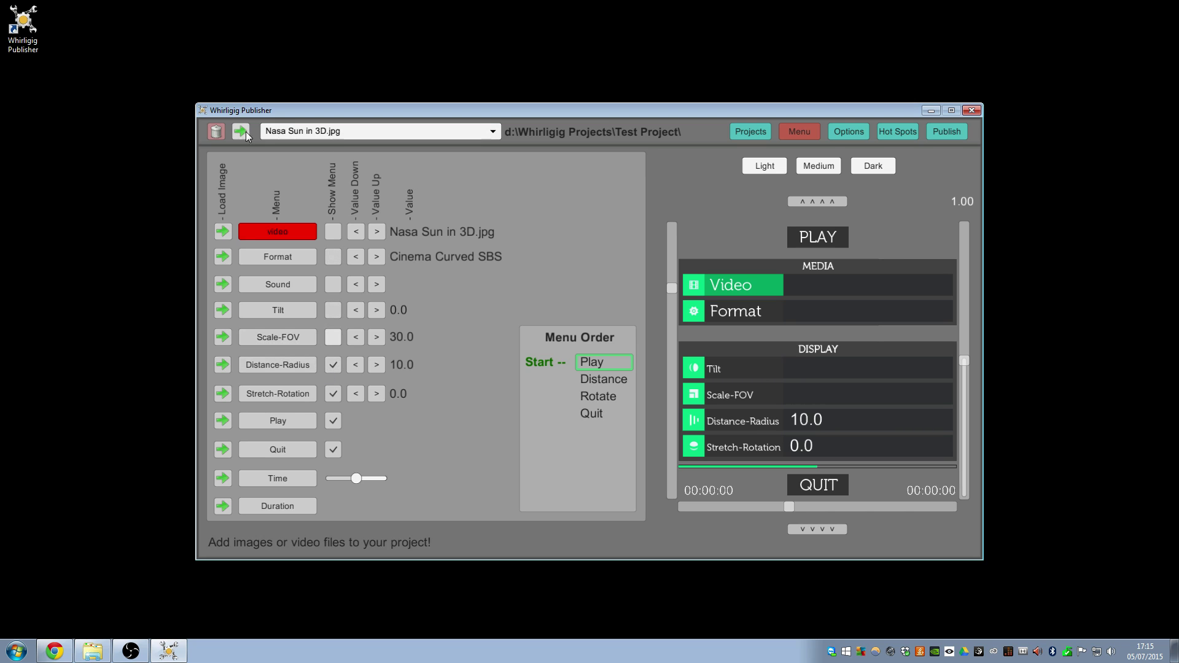
left_click(300, 131)
left_click(314, 149)
left_click(216, 132)
left_click(527, 364)
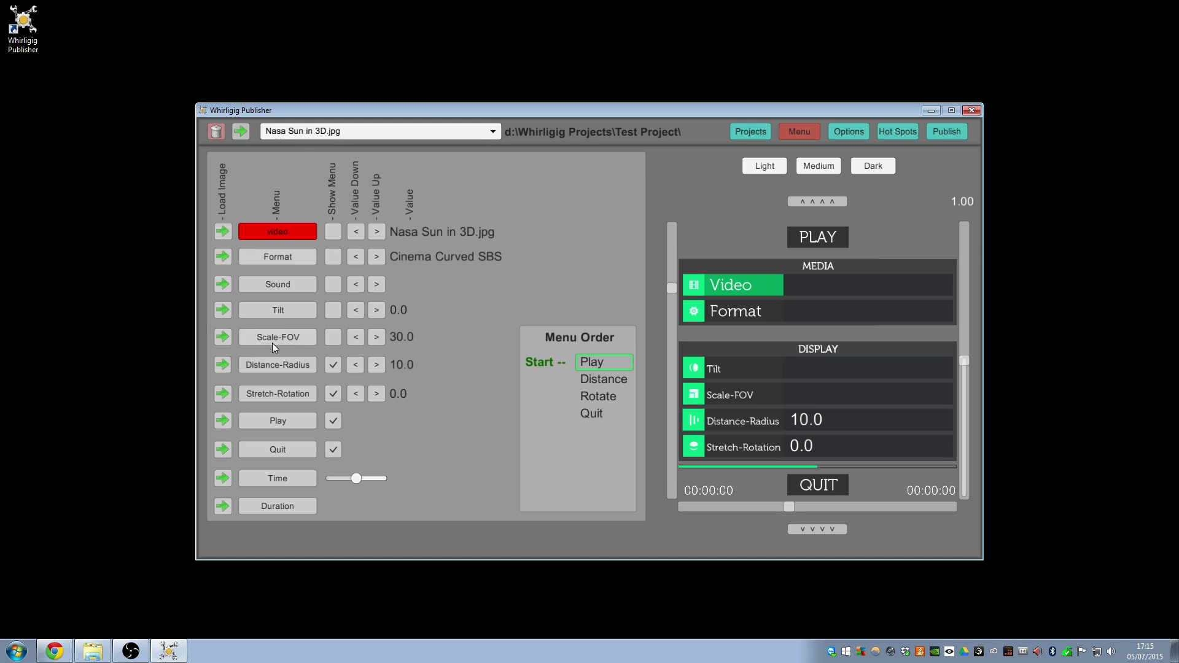
- Hide the Stretch-Rotation and Distance-Radius menus, leaving only the Play and Quit items
left_click(332, 393)
left_click(333, 367)
left_click(286, 422)
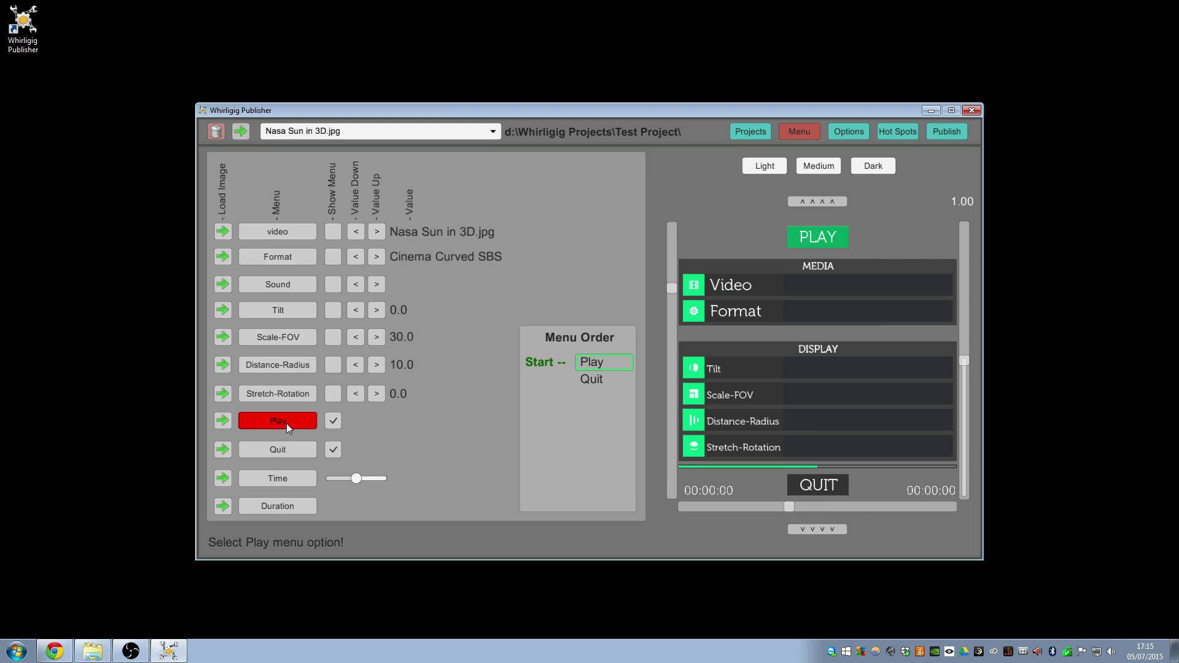
left_click(281, 448)
left_click(272, 418)
left_click(277, 445)
left_click(277, 422)
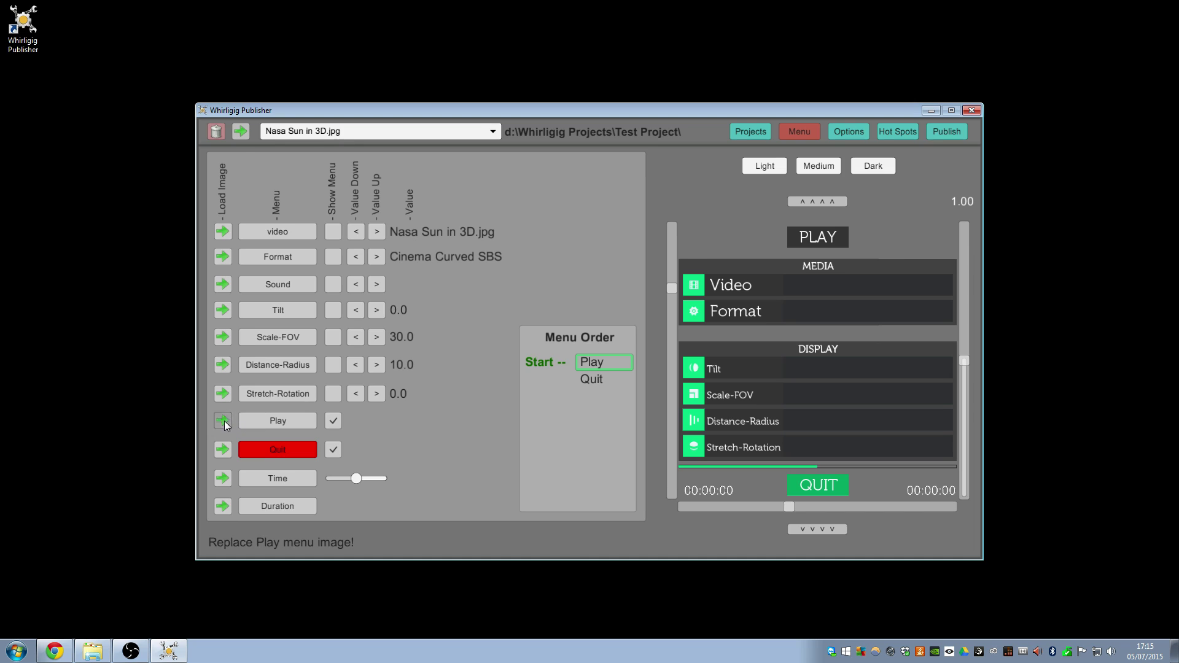
- Open and cancel the Play image picker, then nudge the Time slider slightly lower
left_click(224, 422)
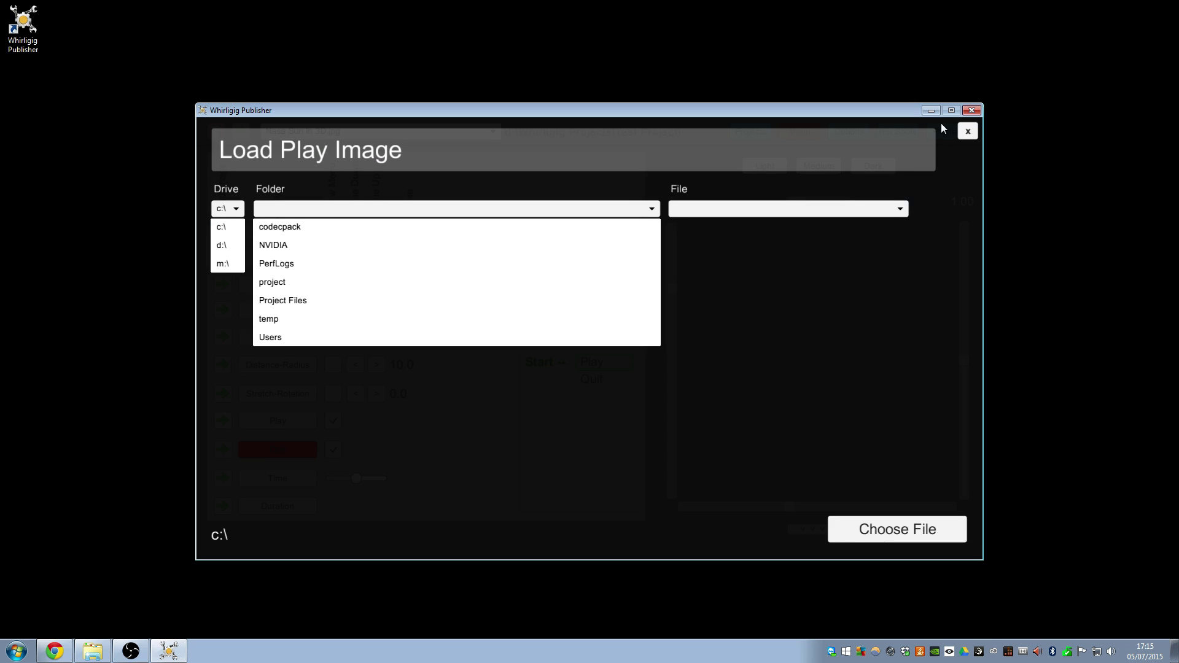
left_click(967, 132)
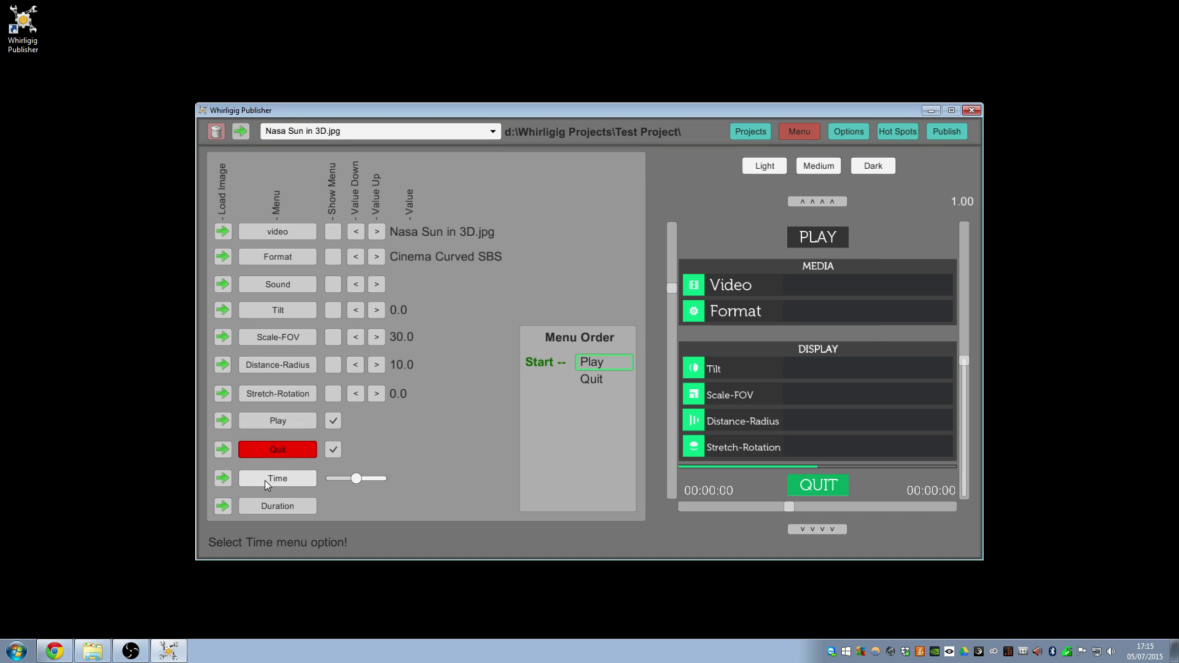
mouse_move(356, 477)
left_mouse_down()
mouse_move(334, 474)
mouse_move(345, 473)
left_mouse_up()
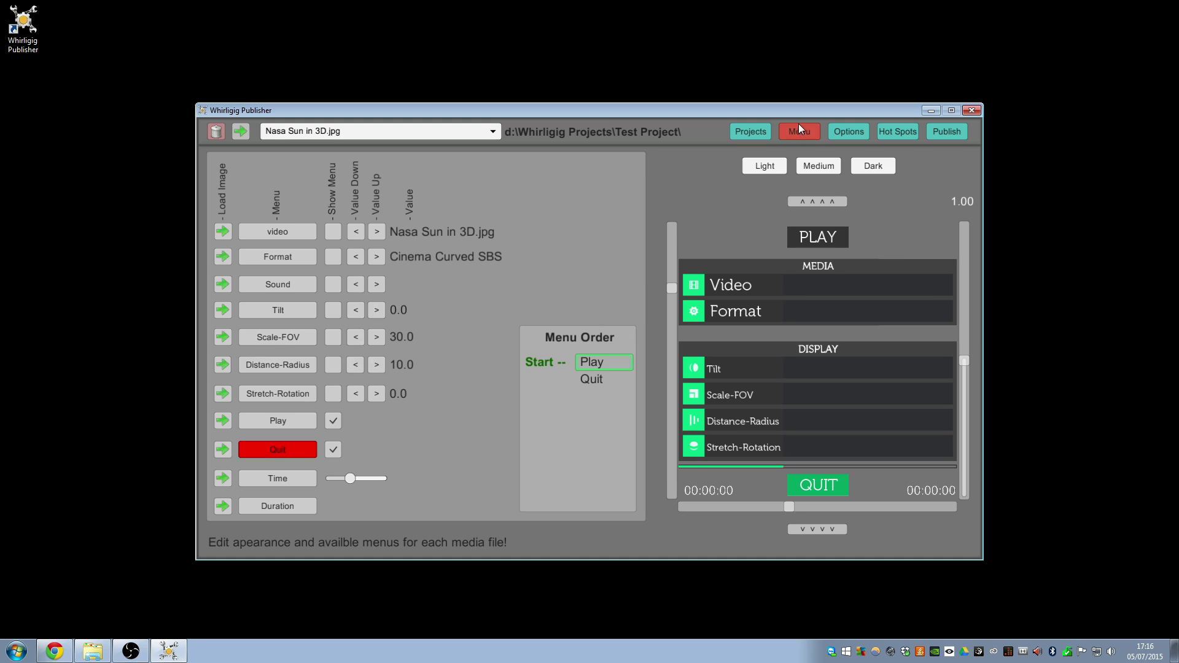
- In Options, disable the production, skip forward and chapter backwards keys
left_click(849, 129)
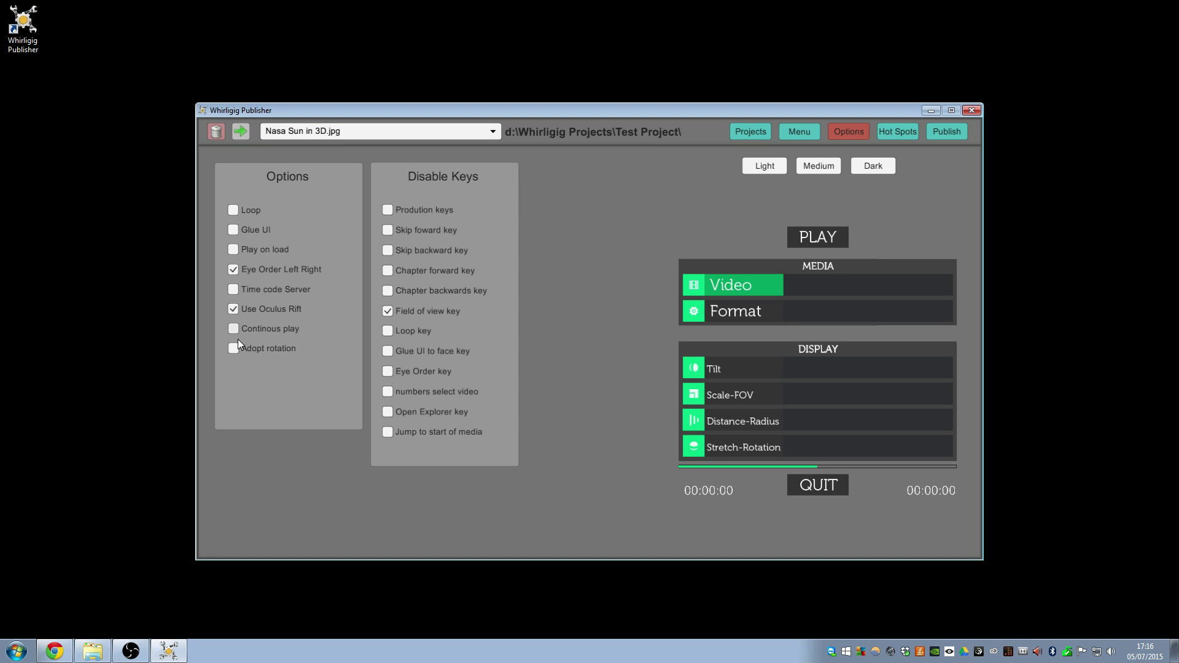
left_click(387, 209)
left_click(390, 209)
left_click(387, 291)
- Disable the glue UI to face and open explorer keys, then place a hotspot circle over the left sun
left_click(389, 350)
left_click(387, 411)
left_click(894, 133)
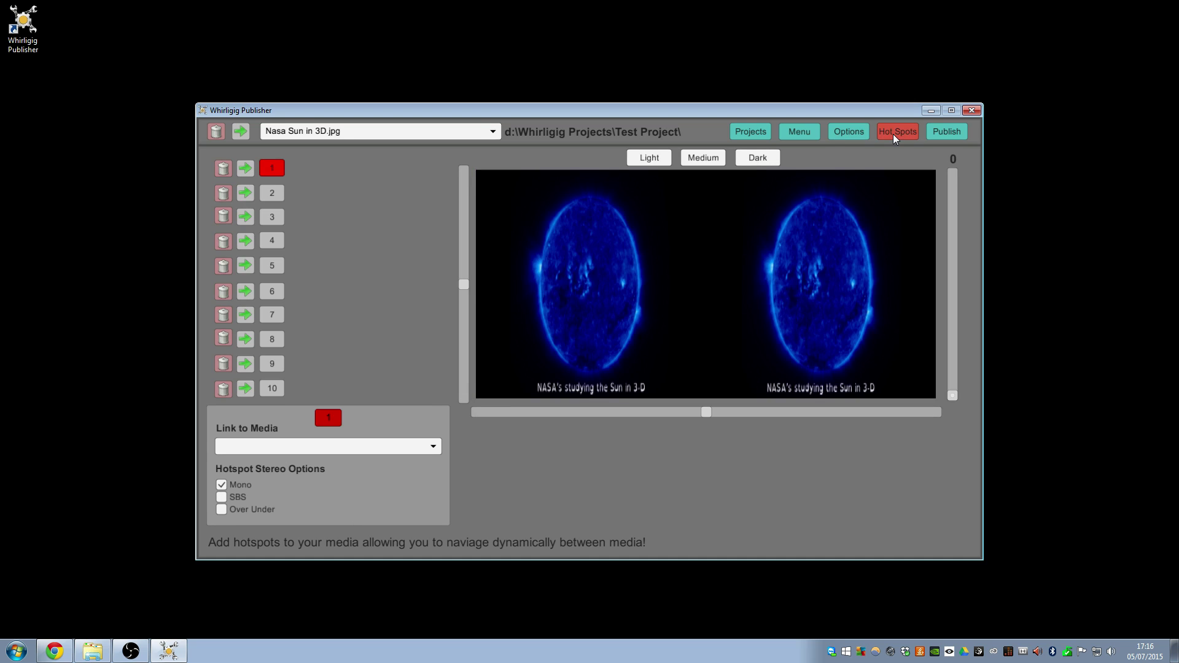
left_click_drag(955, 397, 955, 329)
left_click_drag(709, 416, 684, 412)
left_click_drag(466, 290, 465, 237)
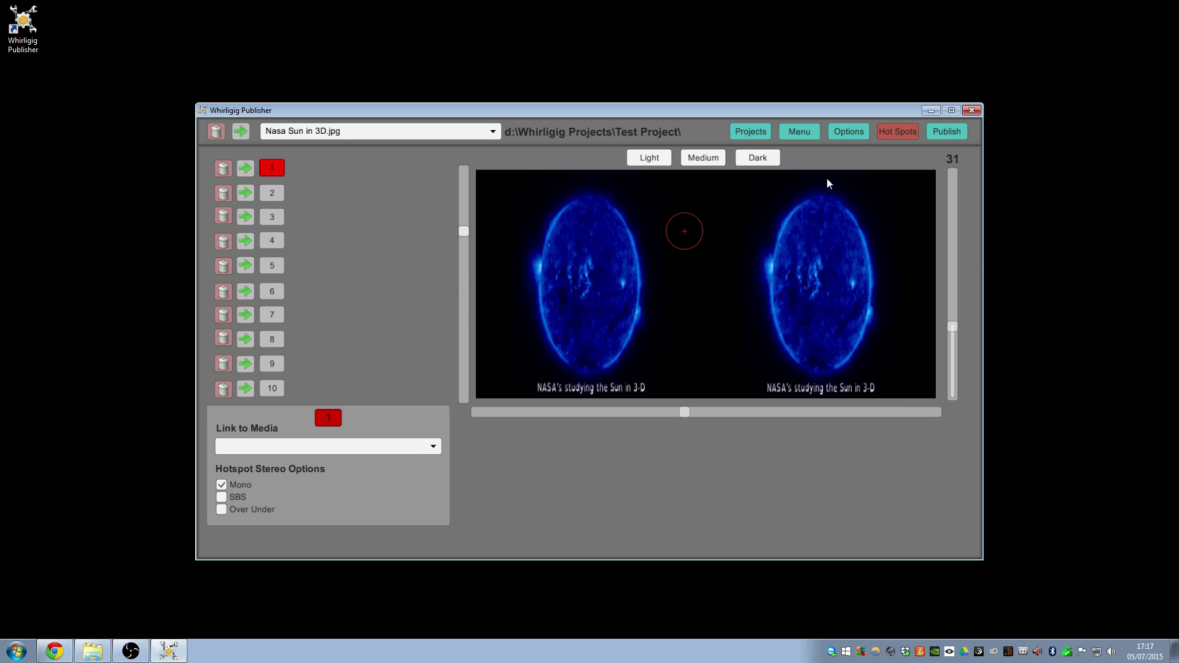
left_click_drag(683, 414, 559, 406)
- Leave the hotspot unlinked and shrink it to 0, removing it from the image
left_click(354, 453)
left_click(353, 454)
left_click_drag(953, 328, 952, 408)
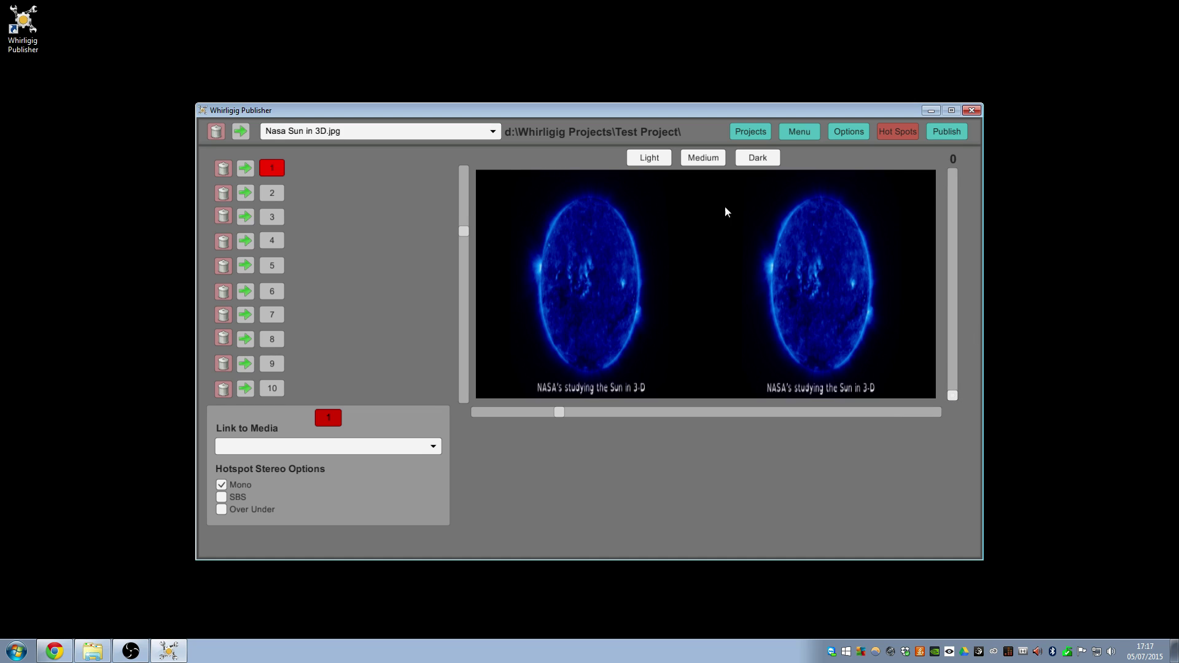
left_click(944, 134)
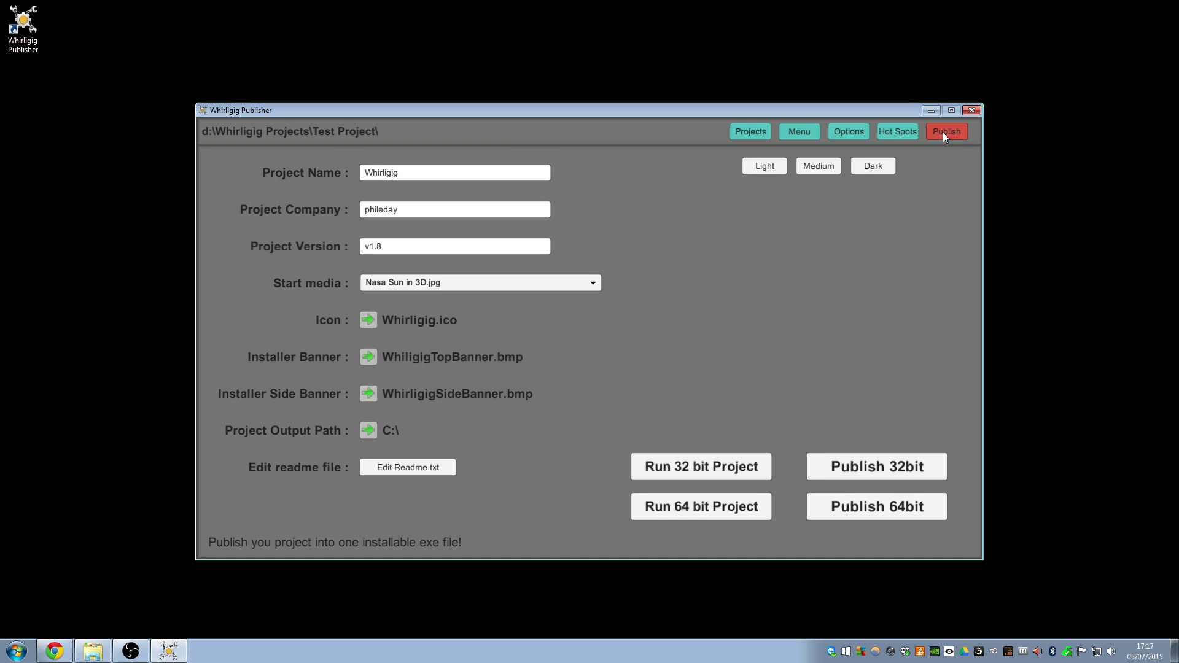
- Rename the project TestProject and set its version to 1
double_click(396, 174)
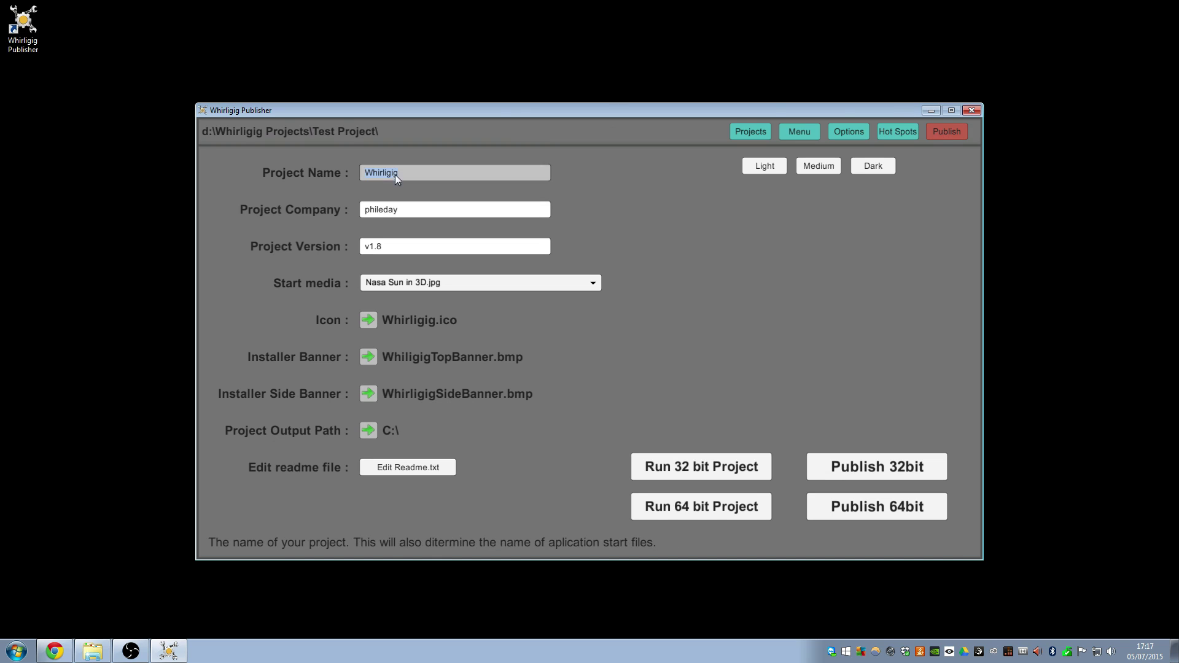
type("T")
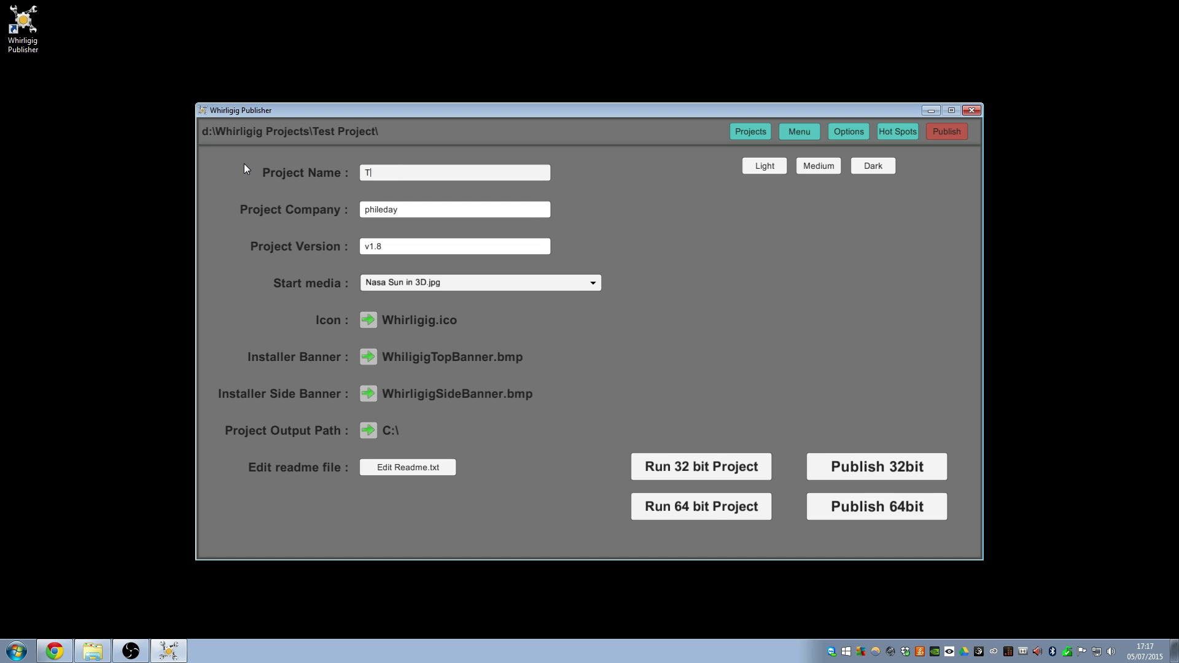
type("estProject")
double_click(410, 211)
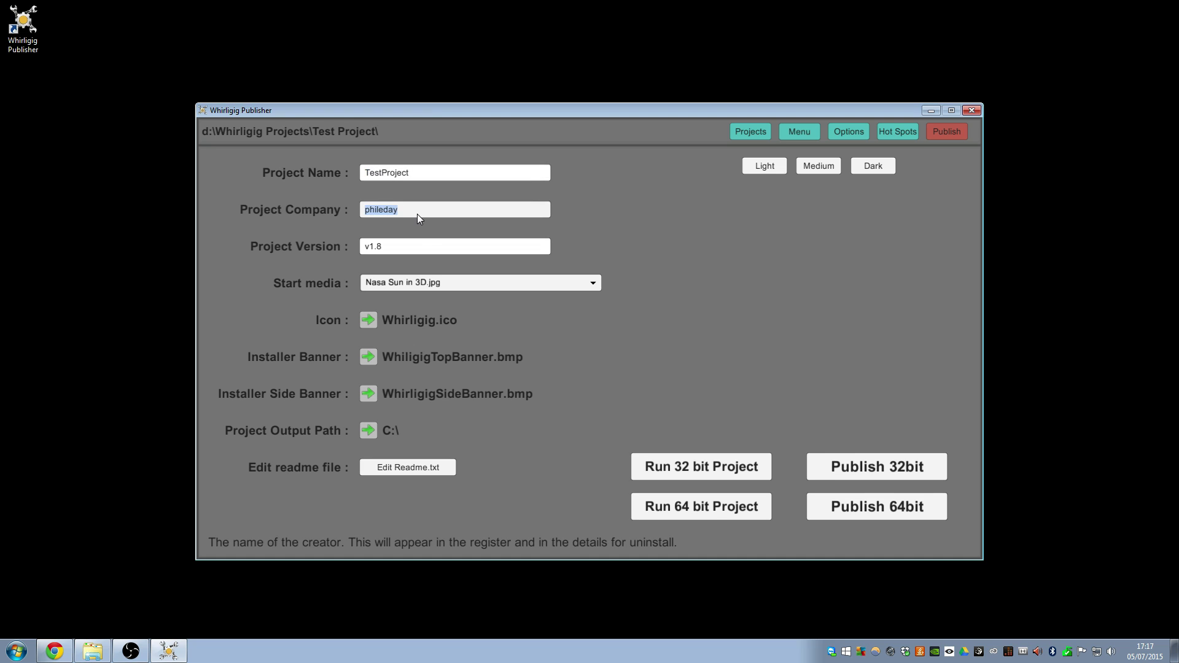
double_click(395, 251)
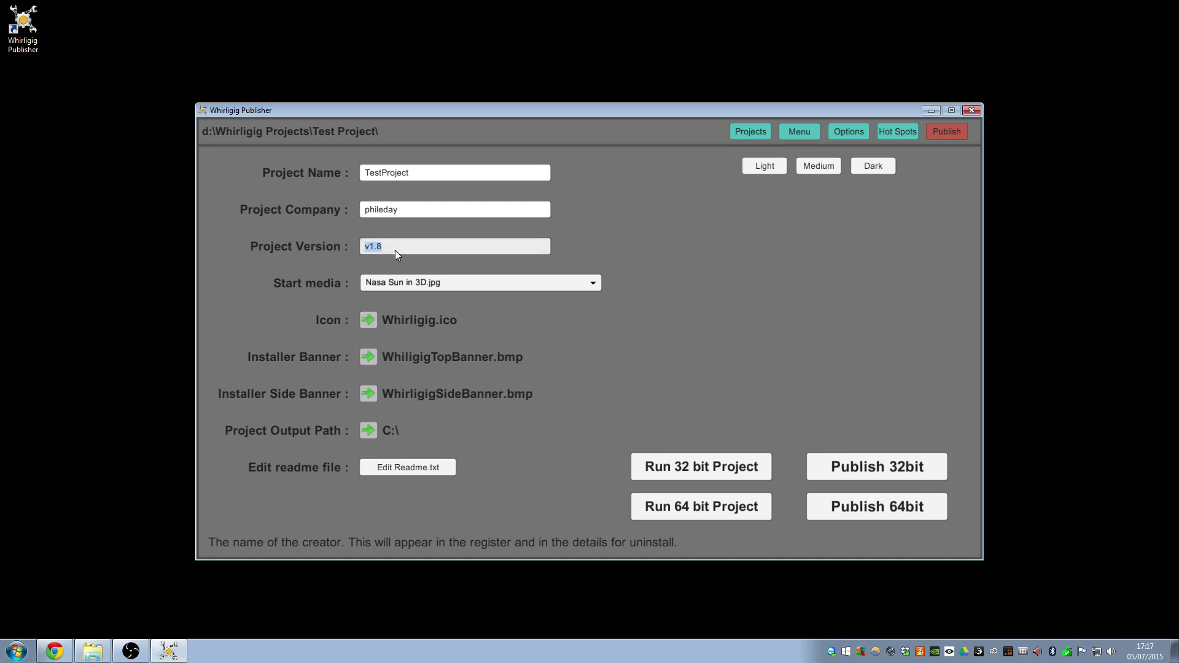
type("1")
- Keep Nasa Sun in 3D.jpg as start media, set the output folder to d:\, and edit Readme.txt
left_click(424, 281)
left_click(424, 281)
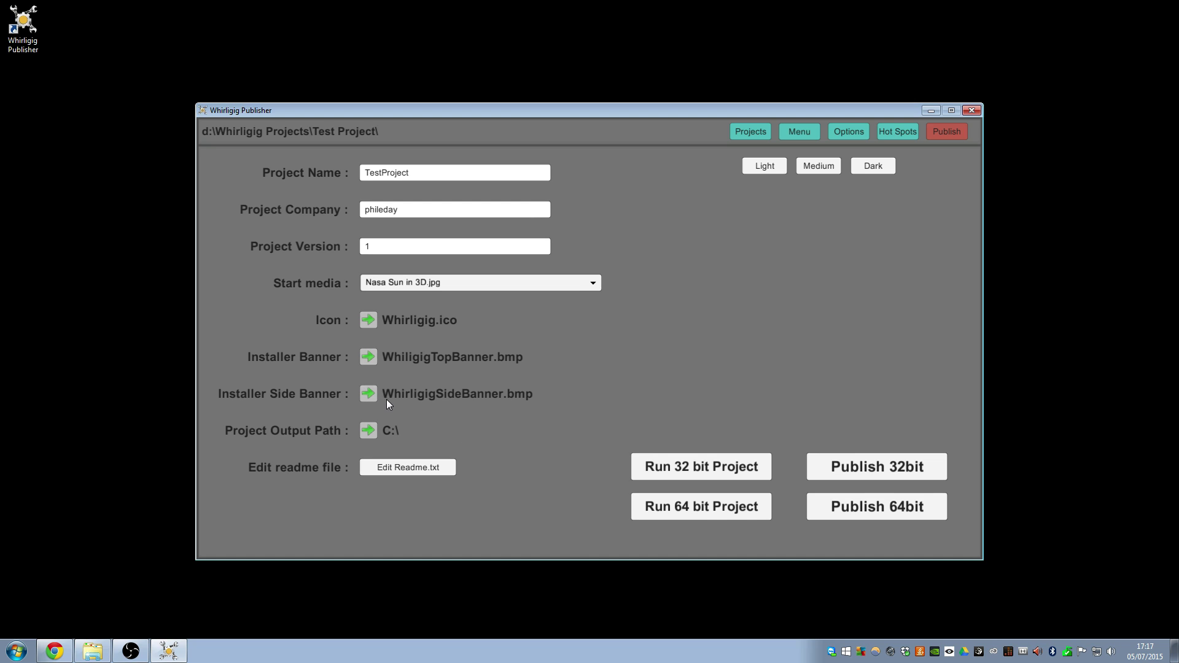
left_click(369, 431)
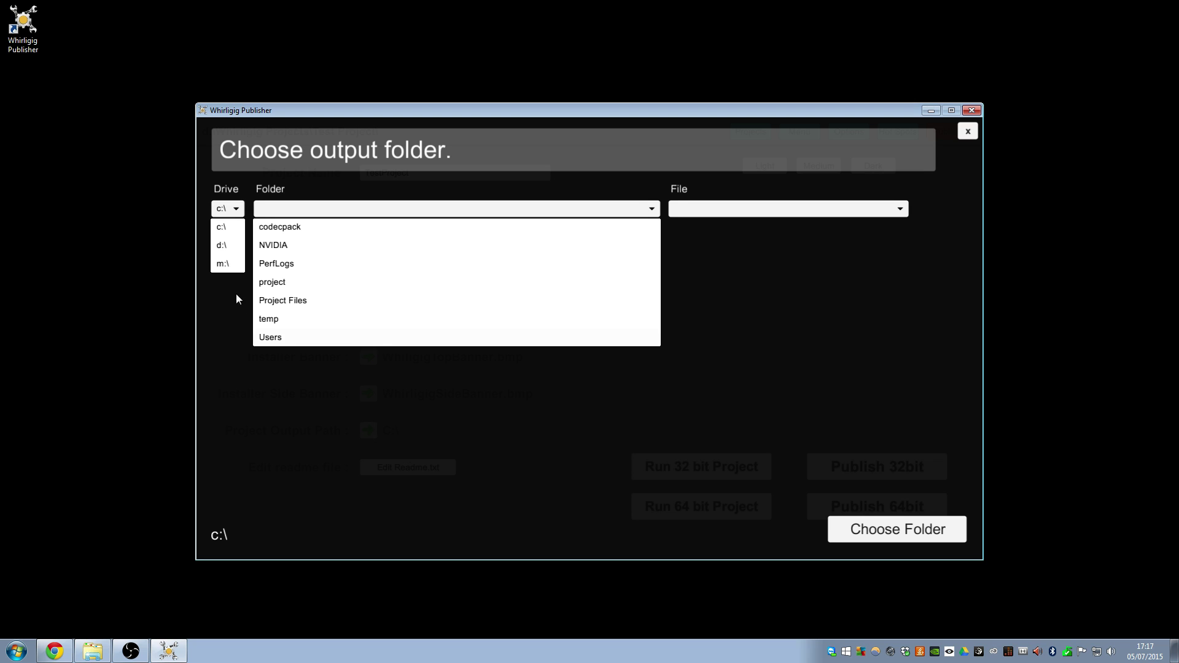
left_click(222, 246)
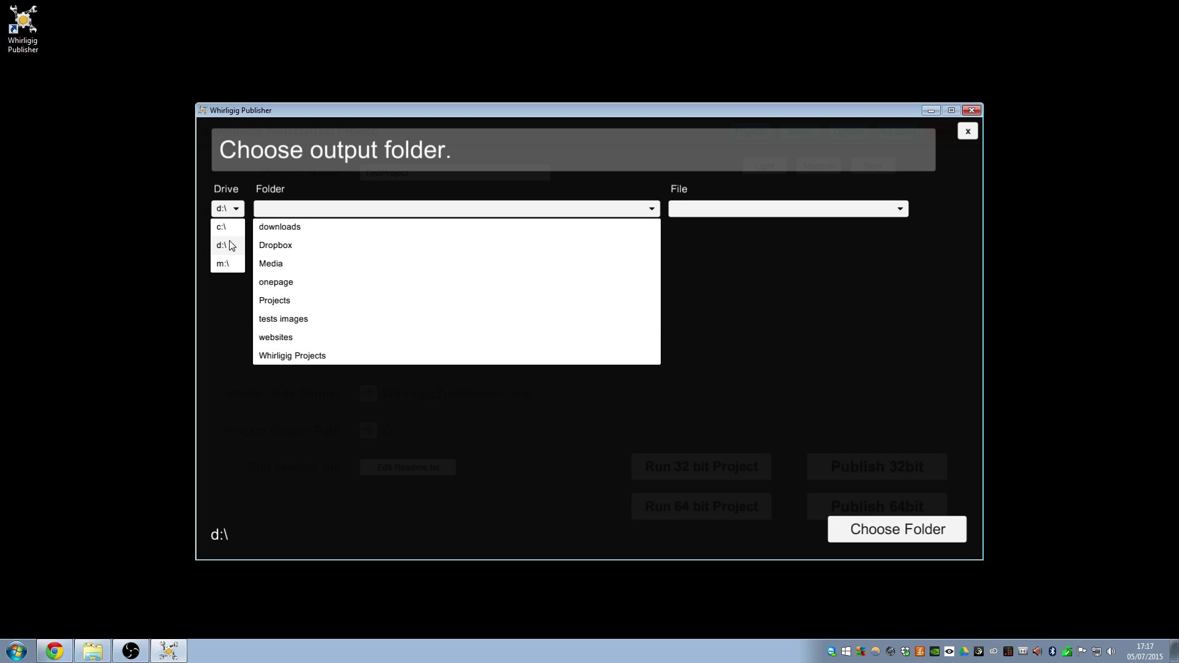
left_click(876, 531)
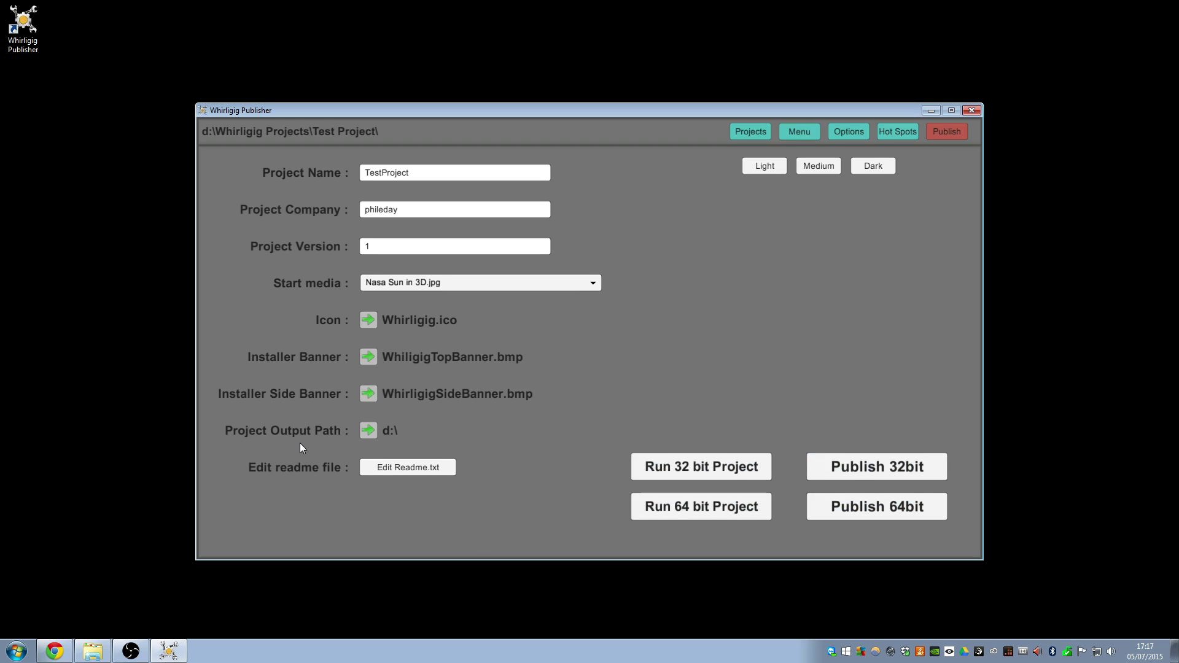
left_click(400, 468)
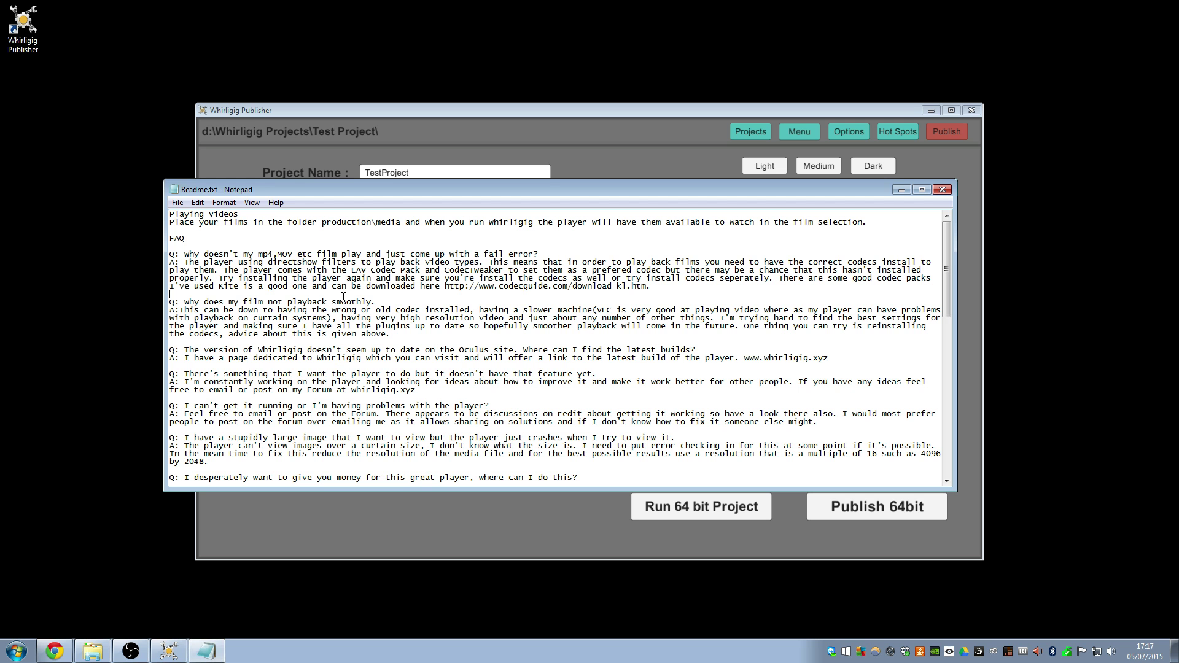
- Replace the readme text with 'This is my first film!!!!' and close Notepad
key("ctrl+a")
key("Delete")
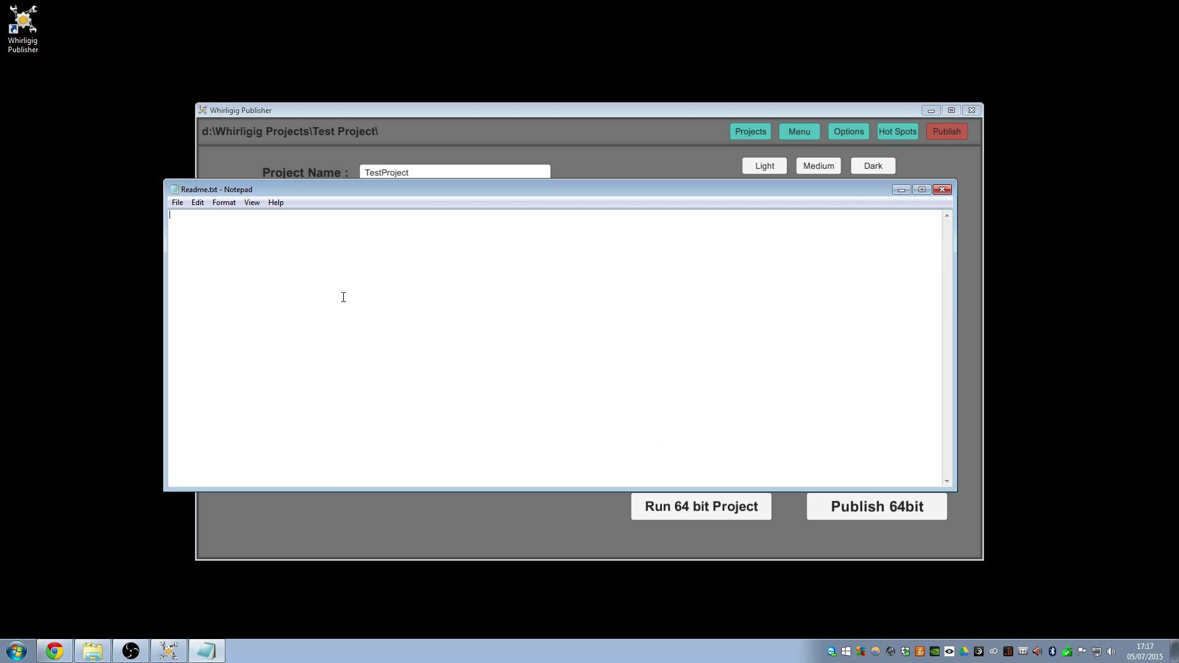
type("This is my first film!!!!")
left_click(940, 189)
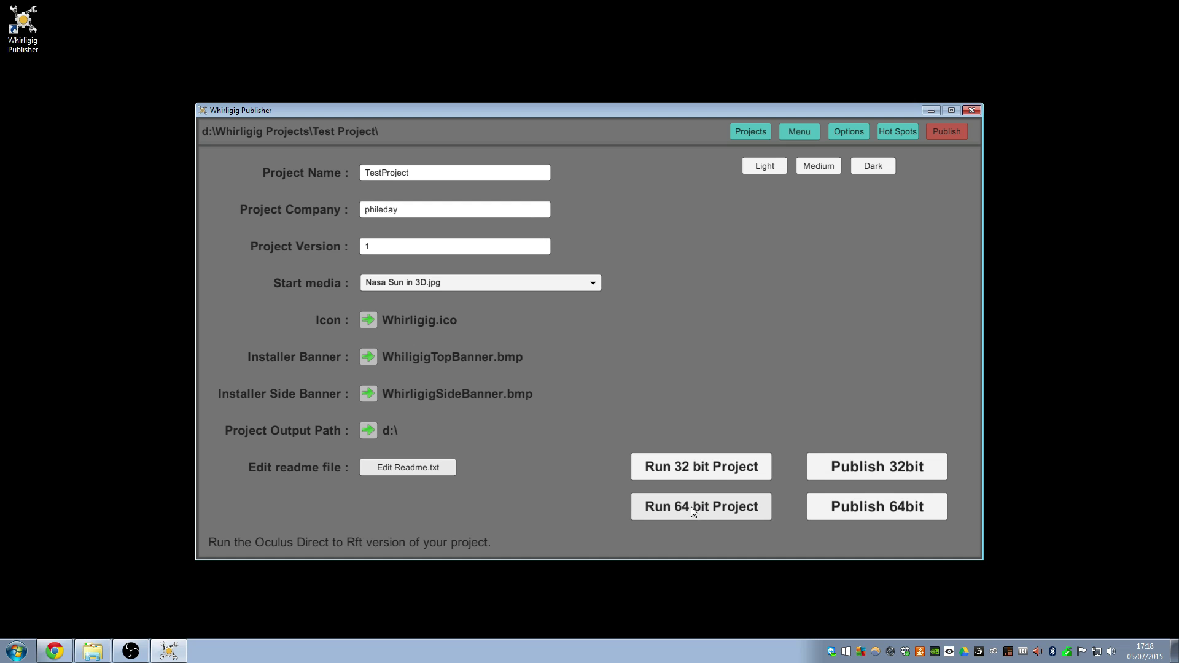
left_click(707, 502)
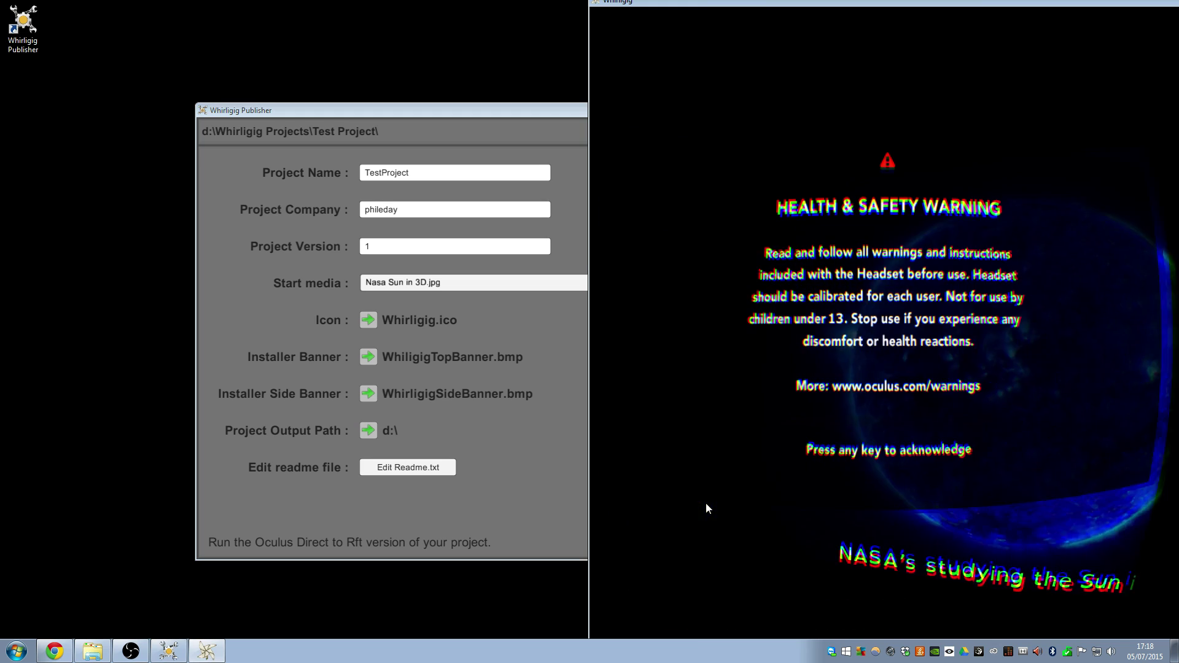
key("space")
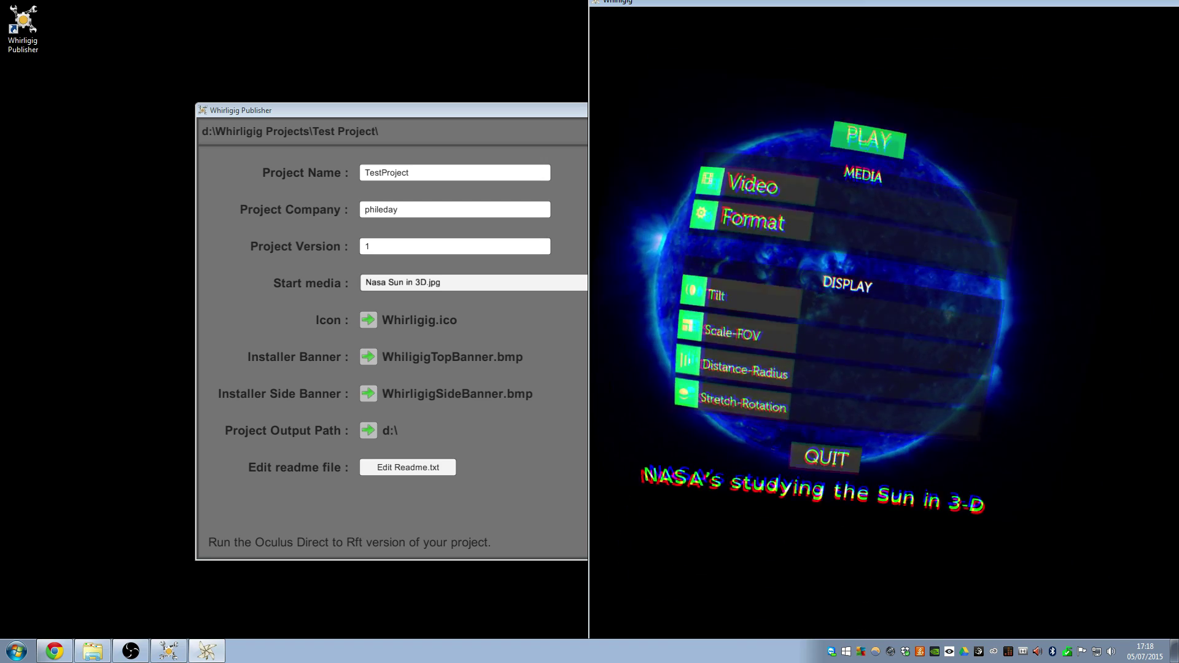
left_click(706, 502)
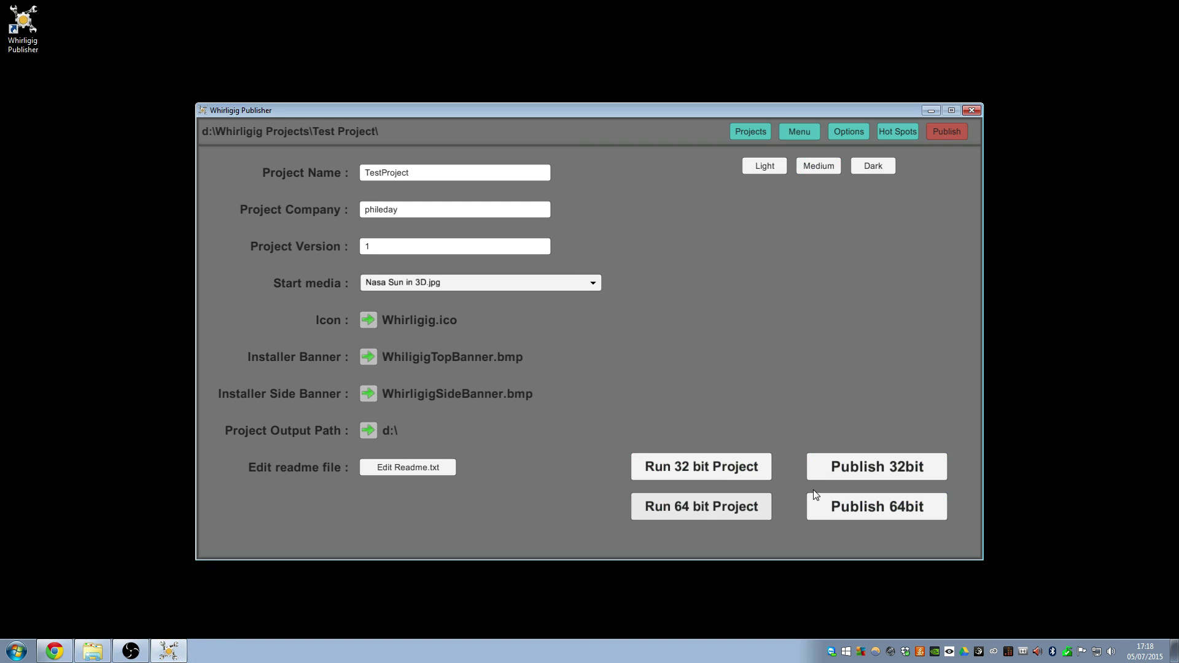
- Publish 64-bit, compiling d:\TestProject 64 bit Installer.exe, and move the compiler log aside to watch it
left_click(872, 505)
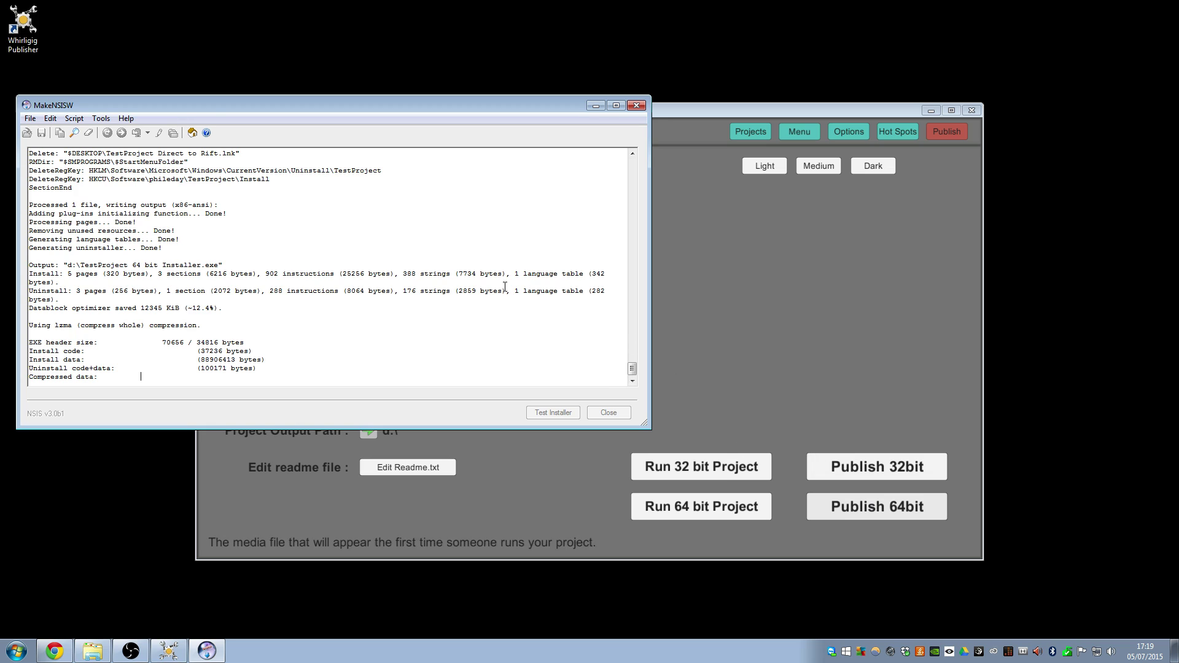
left_click_drag(198, 105, 223, 65)
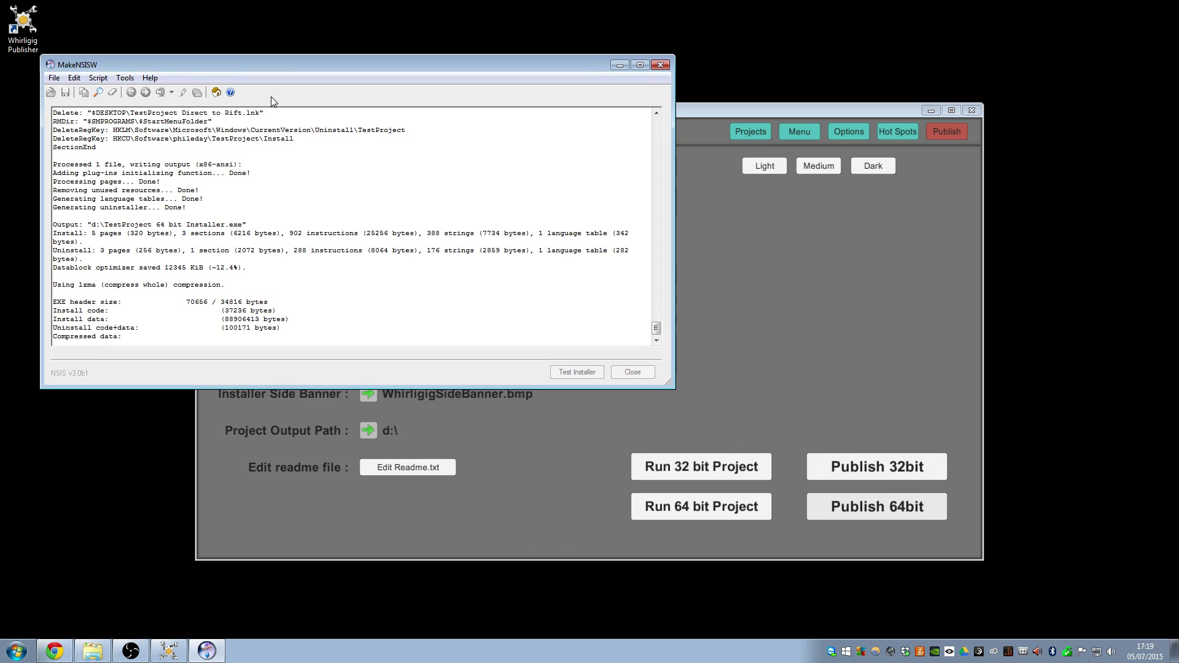
left_click(687, 111)
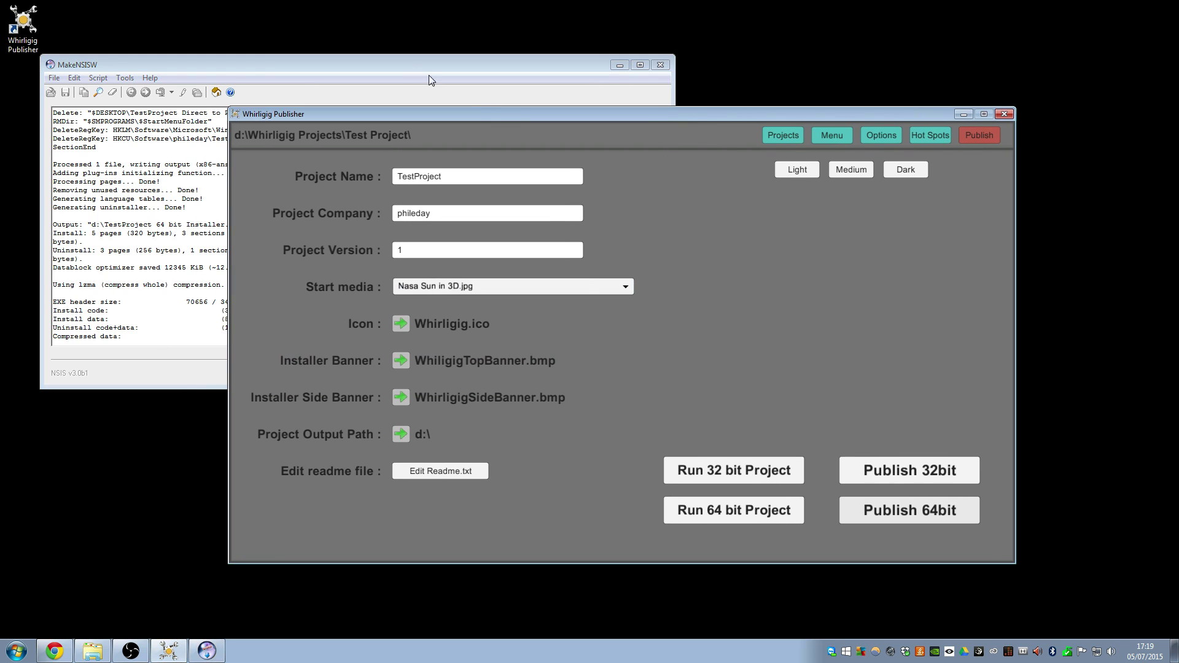
left_click(400, 62)
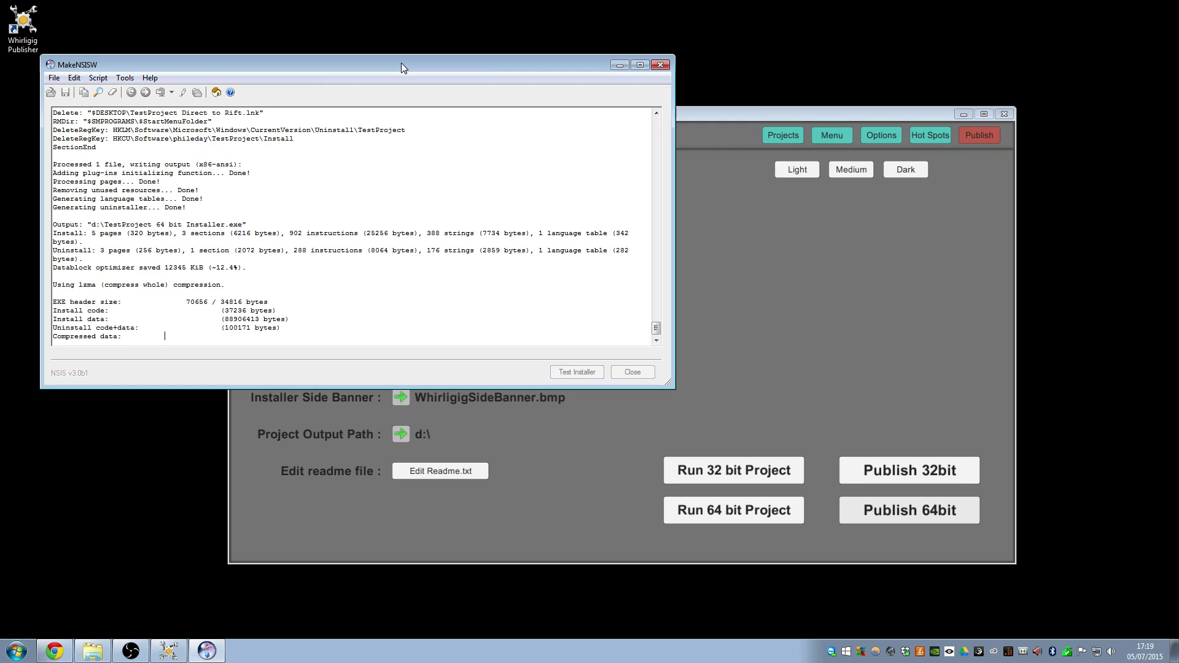